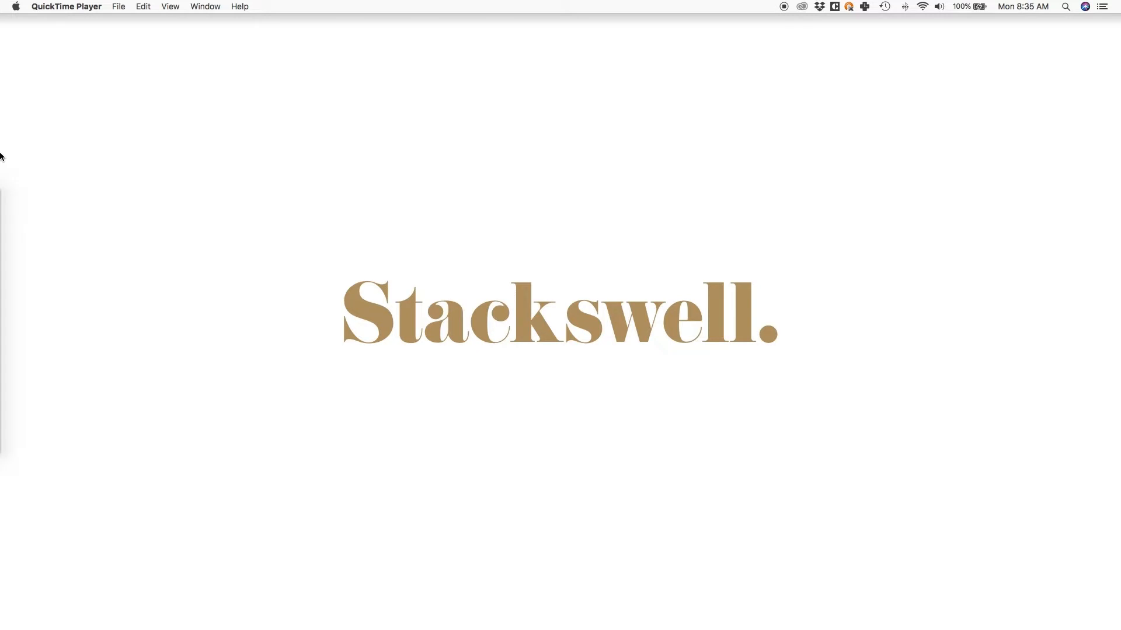
- Switch to Sketch and set the font size of the "Type something" text layer to 16
{"action": "key", "text": "super+Tab"}
{"action": "key", "text": "super+Tab"}
{"action": "key", "text": "super+Tab"}
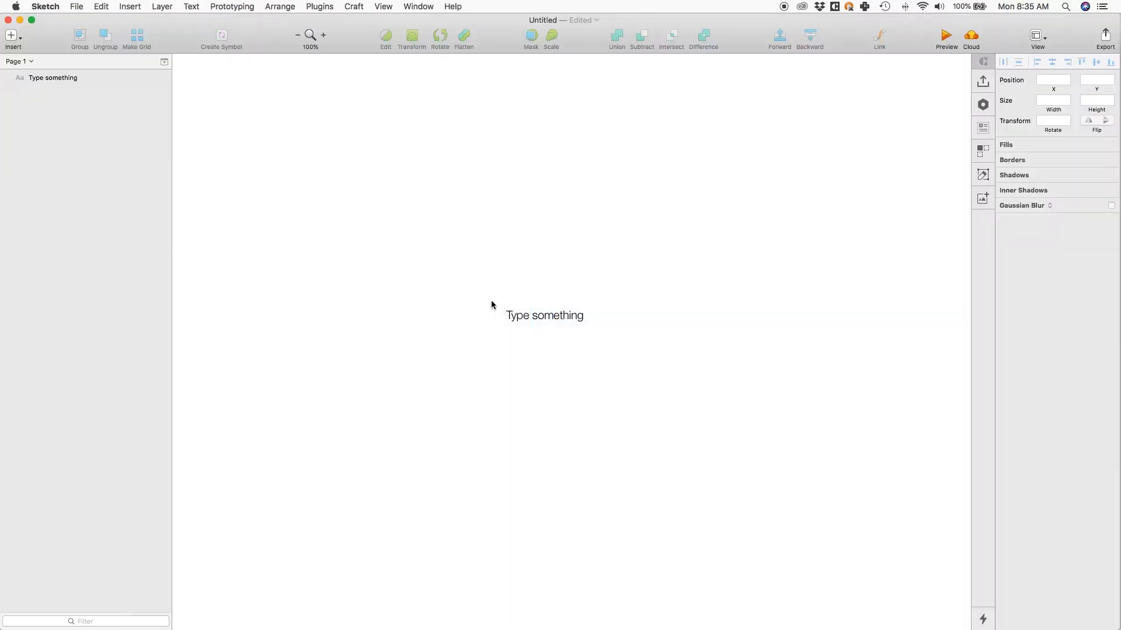
{"action": "left_click_drag", "start_coordinate": [484, 290], "coordinate": [600, 345]}
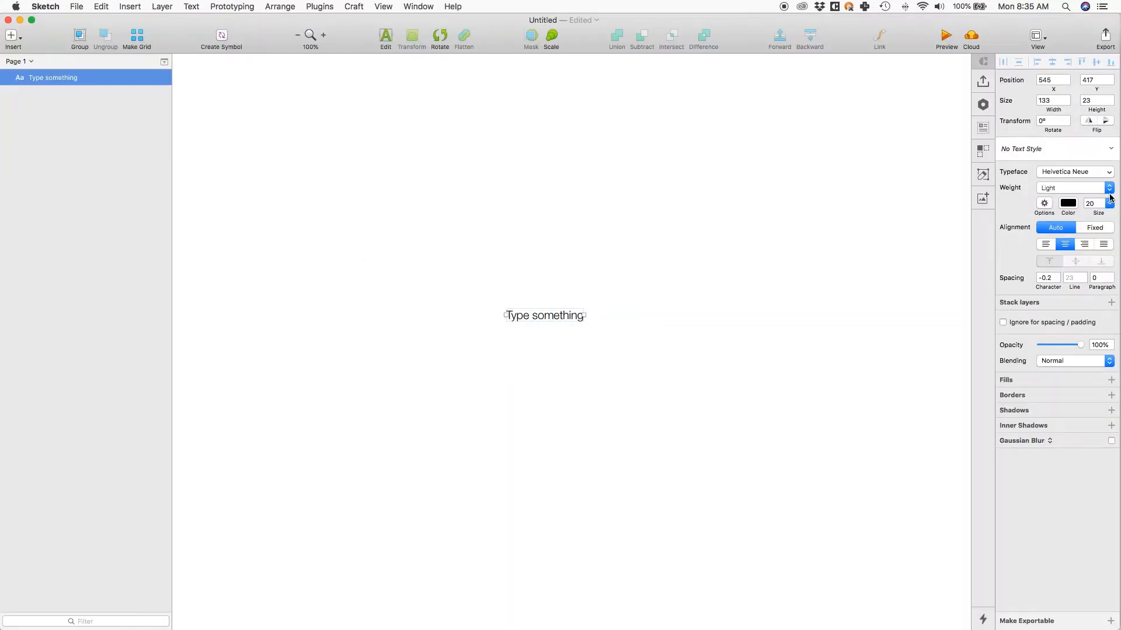
{"action": "left_click", "coordinate": [1098, 204]}
{"action": "type", "text": "16"}
{"action": "key", "text": "Return"}
- Check the text layer's color without changing it, and set its character spacing to 0
{"action": "left_click", "coordinate": [1068, 203]}
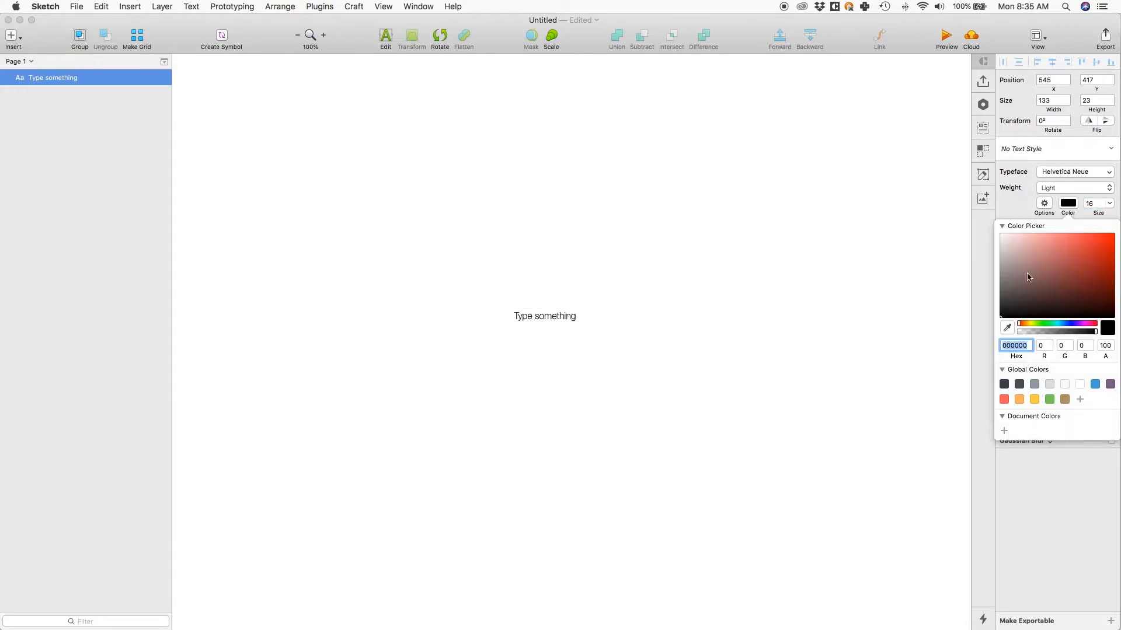
{"action": "key", "text": "Escape"}
{"action": "left_click", "coordinate": [1045, 278]}
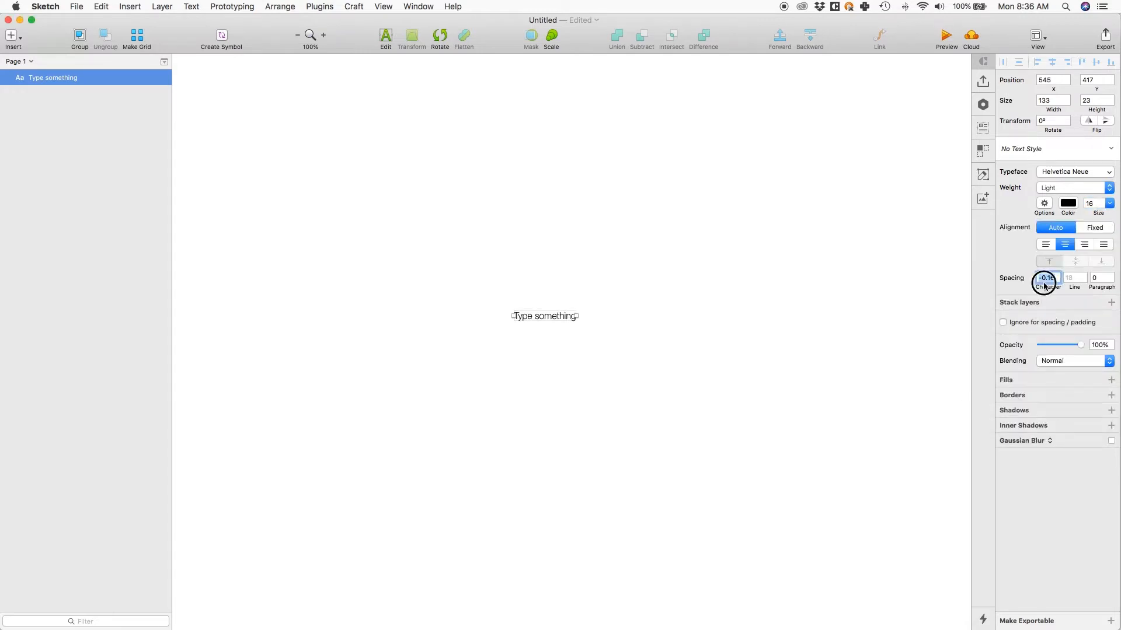
{"action": "type", "text": "0"}
{"action": "key", "text": "Tab"}
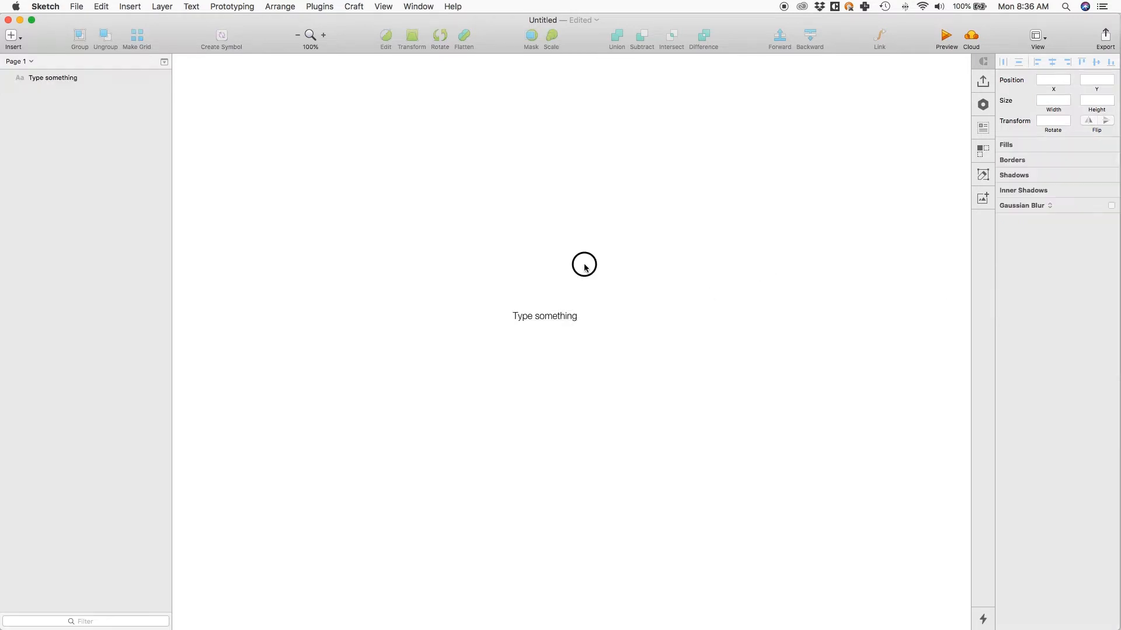
- Generate a Stackswell type system from the "Type something" layer, using the color name Black
{"action": "left_click_drag", "start_coordinate": [583, 263], "coordinate": [497, 366]}
{"action": "left_click", "coordinate": [319, 7]}
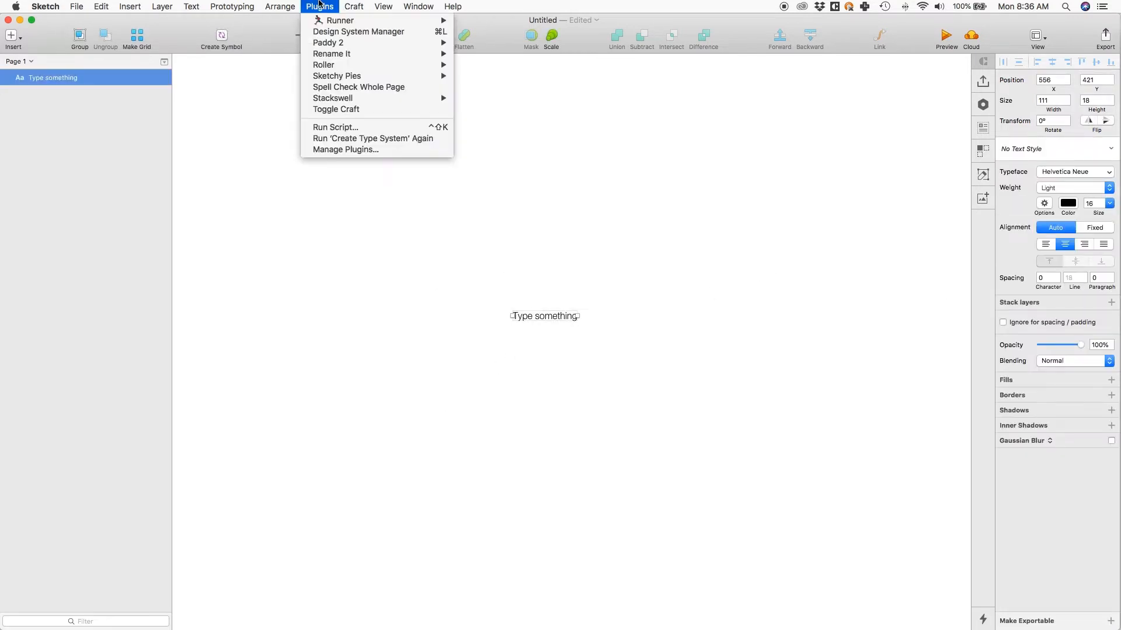
{"action": "mouse_move", "coordinate": [401, 99]}
{"action": "left_click", "coordinate": [548, 101]}
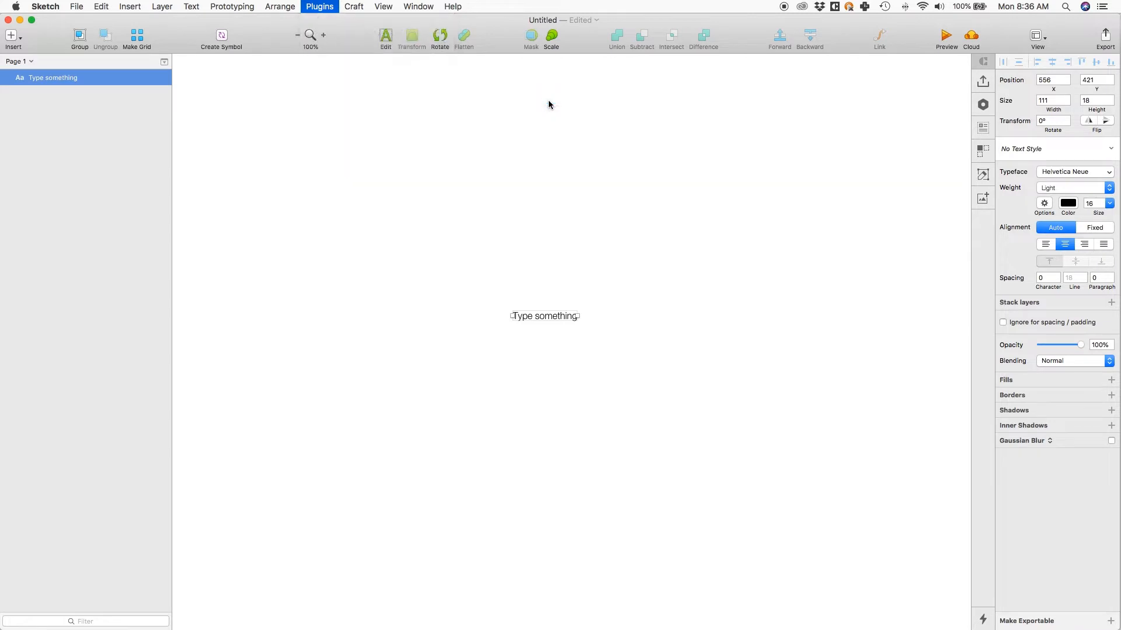
{"action": "left_click_drag", "start_coordinate": [555, 113], "coordinate": [548, 159]}
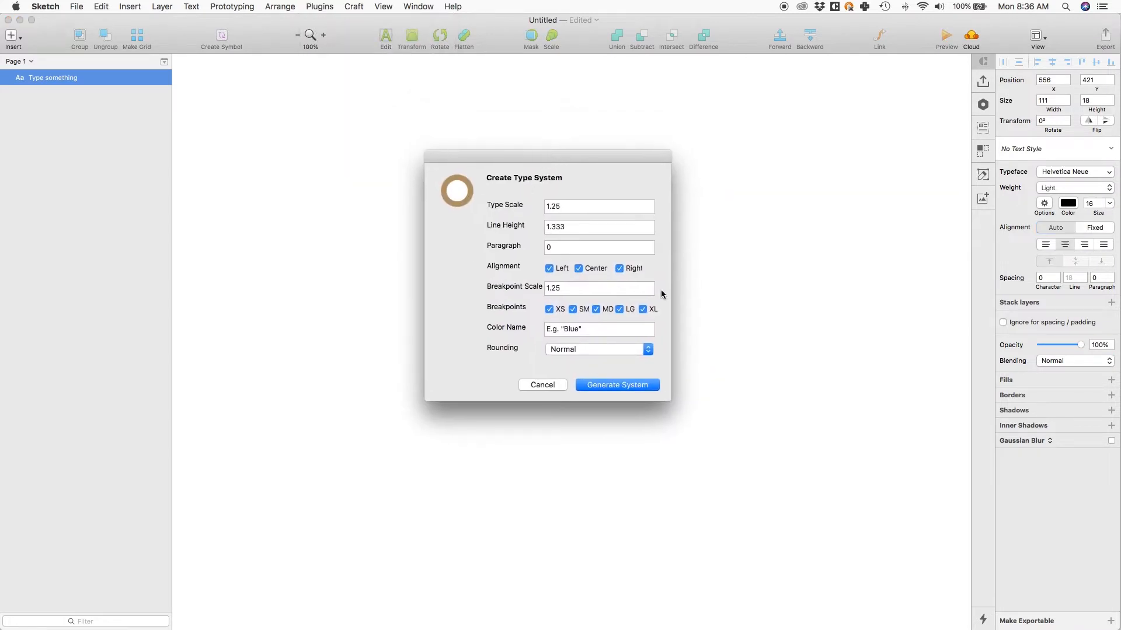
{"action": "left_click", "coordinate": [584, 327]}
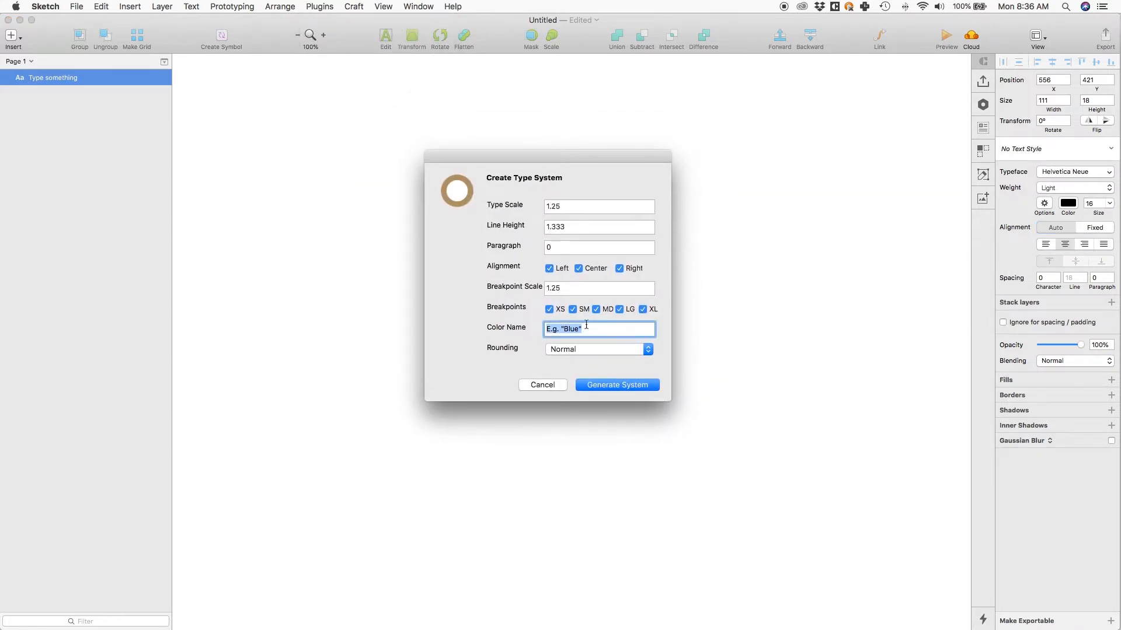
{"action": "type", "text": "Black"}
{"action": "left_click", "coordinate": [596, 387]}
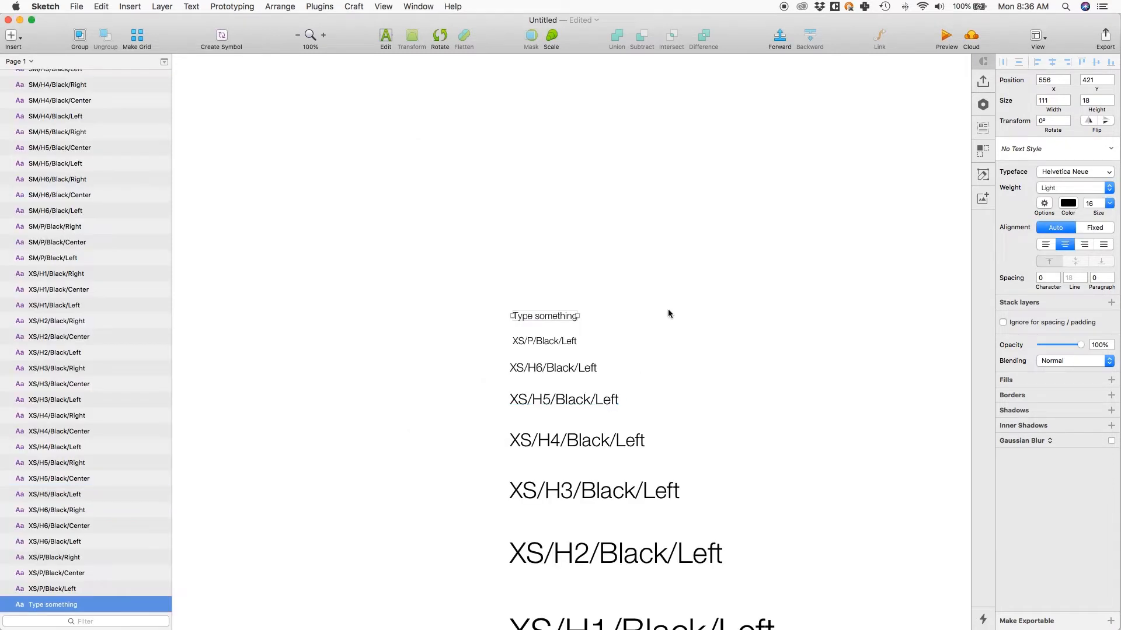
- Compare the "Type something" layer with the XS/P/Black/Left style and view the whole generated type system
{"action": "scroll", "coordinate": [710, 353], "scroll_direction": "down", "scroll_amount": 10}
{"action": "scroll", "coordinate": [710, 353], "scroll_direction": "right", "scroll_amount": 10}
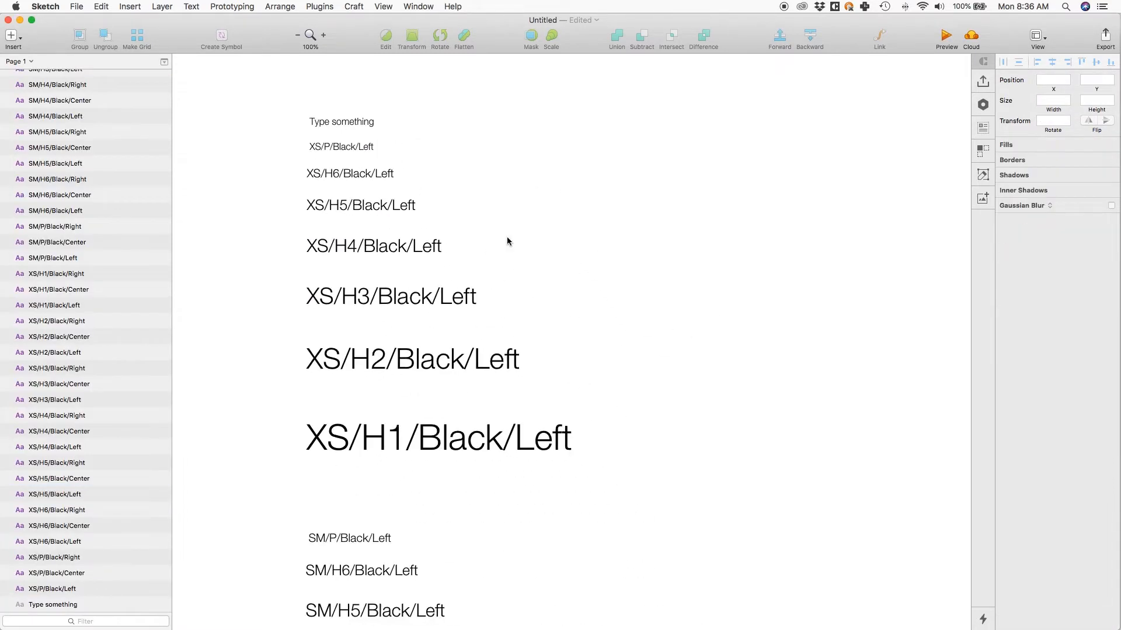
{"action": "left_click", "coordinate": [341, 147]}
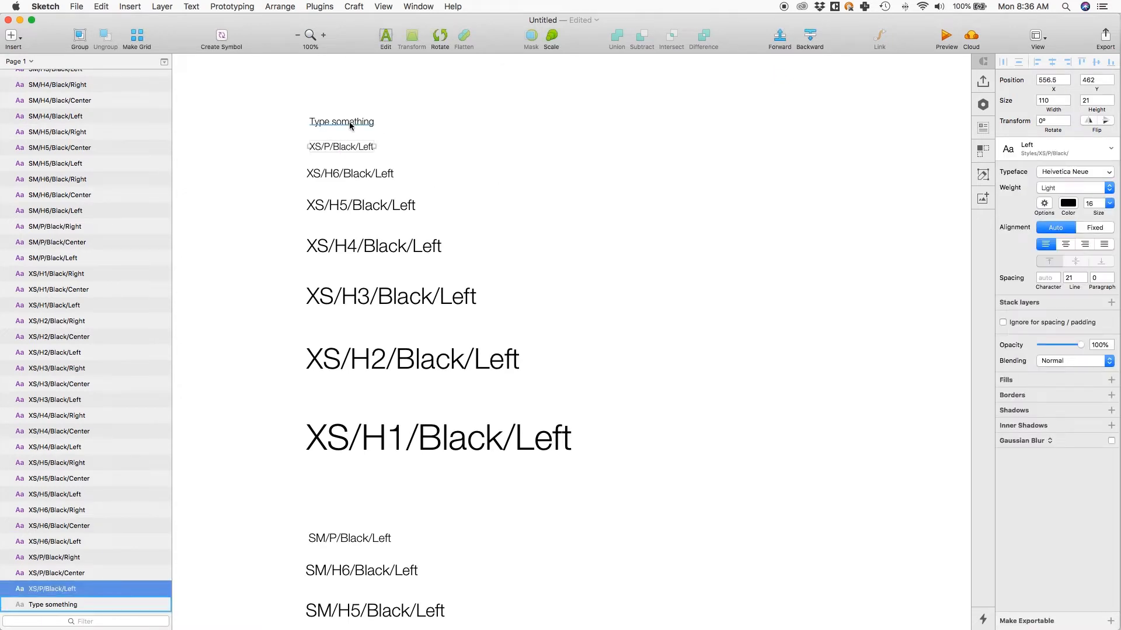
{"action": "left_click", "coordinate": [349, 124]}
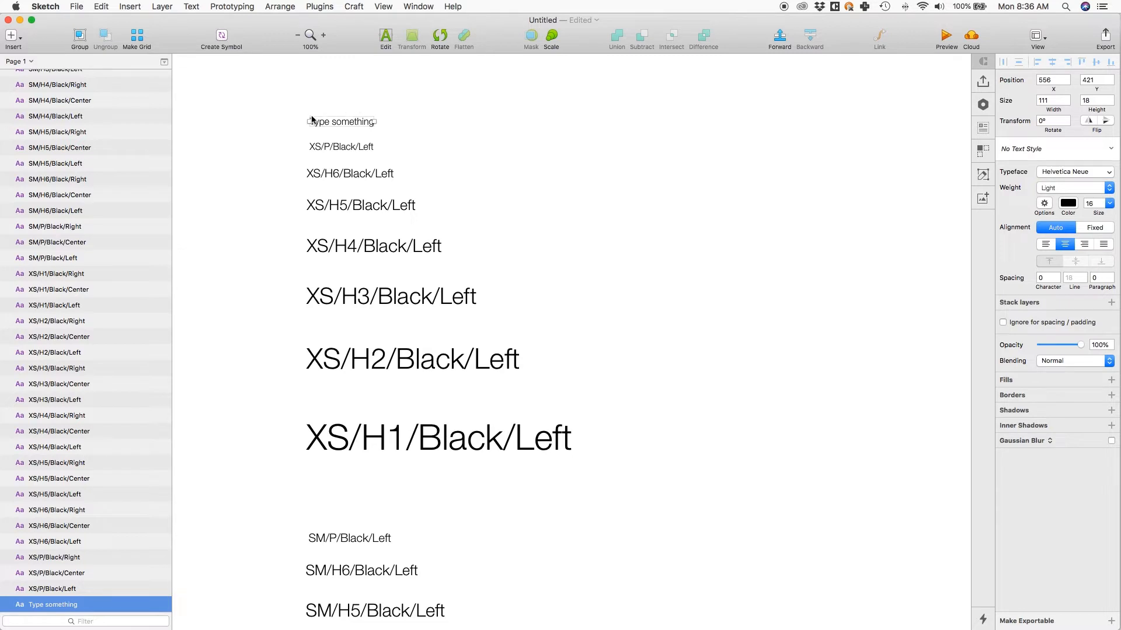
{"action": "left_click", "coordinate": [353, 150]}
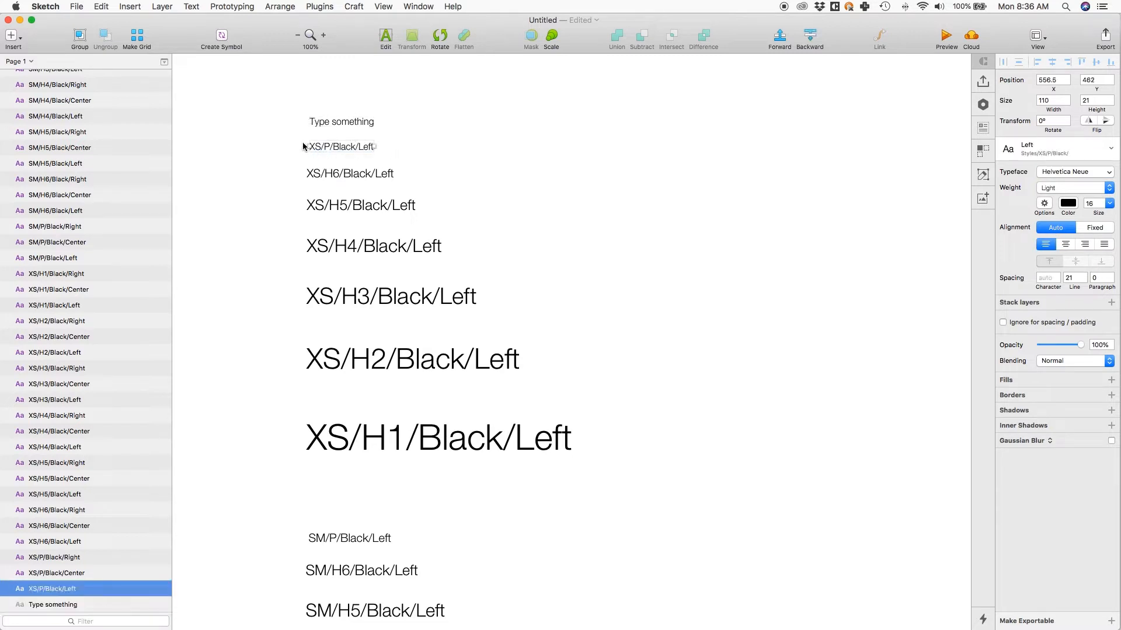
{"action": "key", "text": "super+1"}
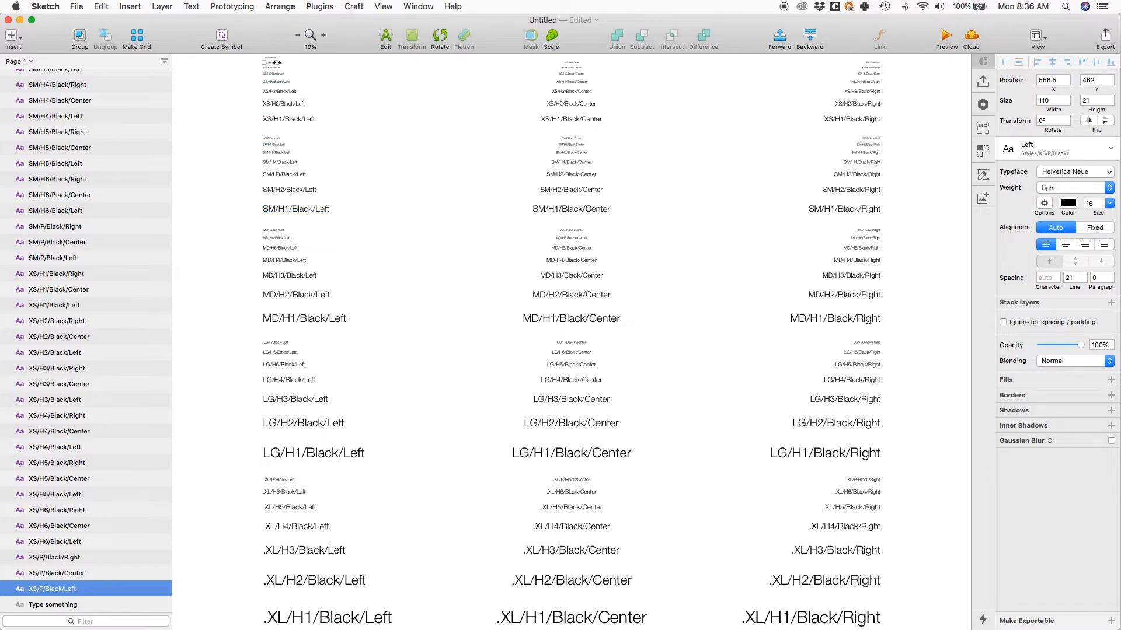
- Review the generated text styles available for the "Type something" layer and delete that layer
{"action": "left_click", "coordinate": [268, 59]}
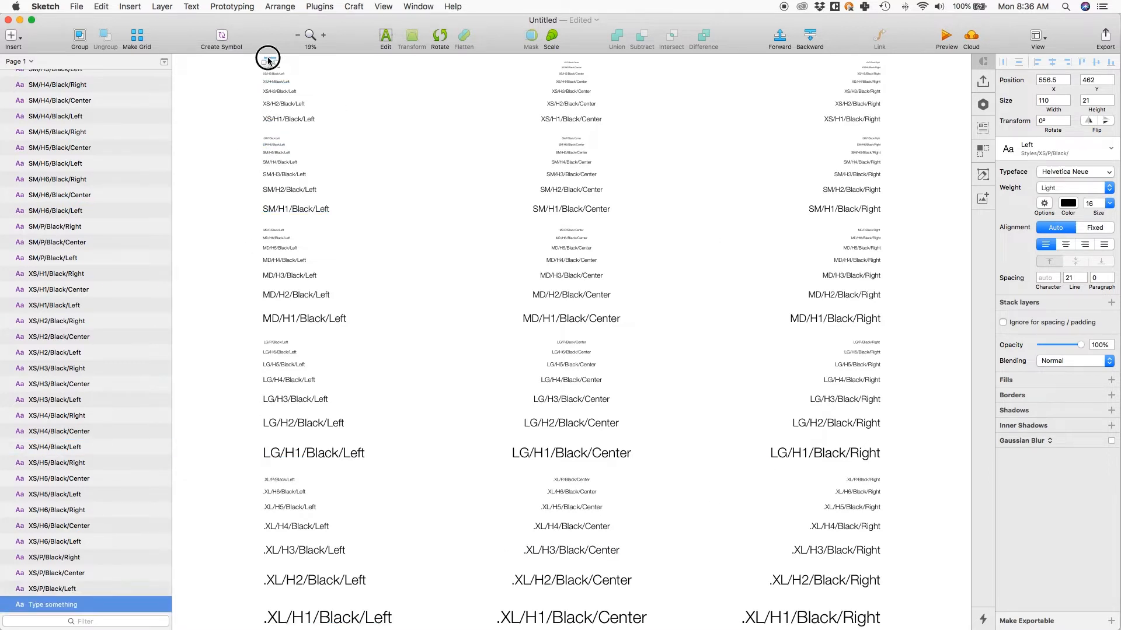
{"action": "left_click", "coordinate": [1021, 150]}
{"action": "mouse_move", "coordinate": [1027, 186]}
{"action": "mouse_move", "coordinate": [934, 187]}
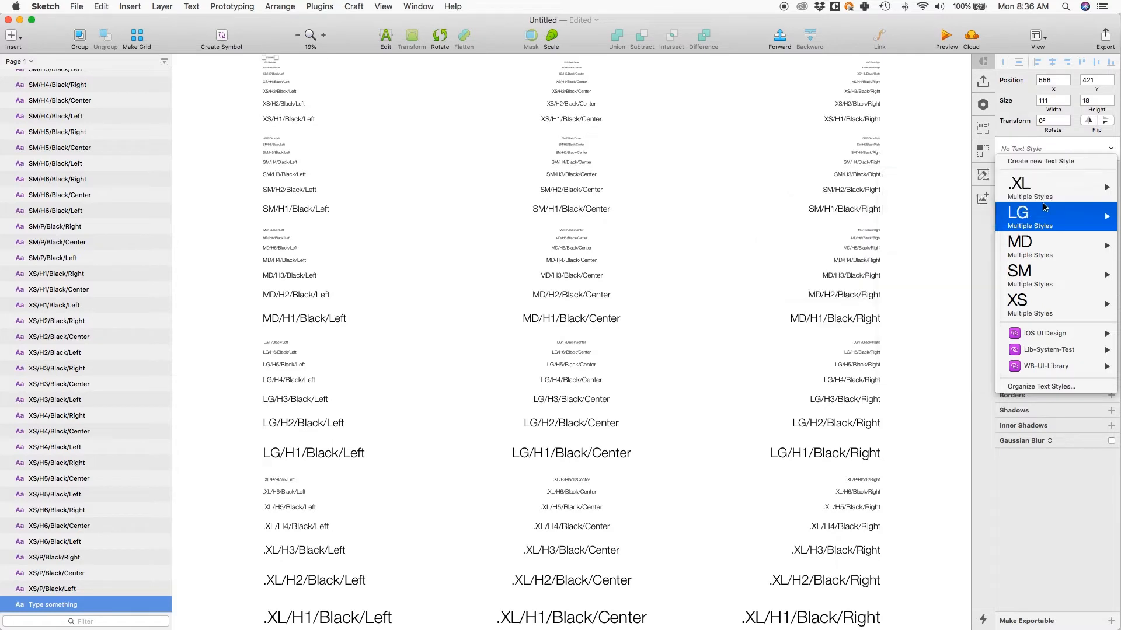
{"action": "mouse_move", "coordinate": [1014, 252]}
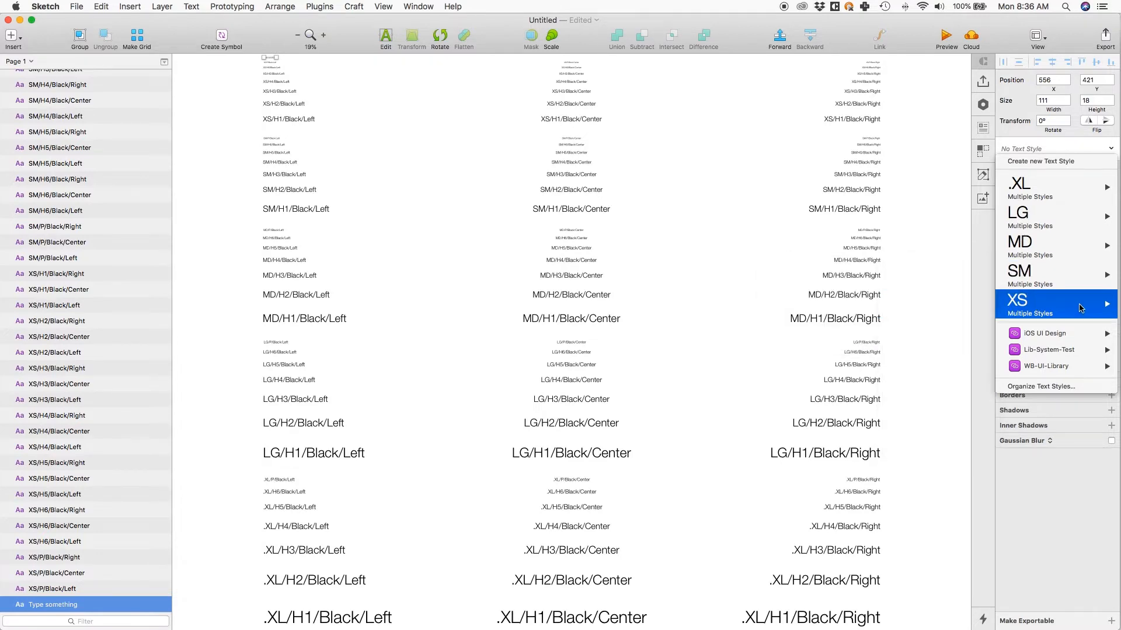
{"action": "left_click", "coordinate": [600, 200]}
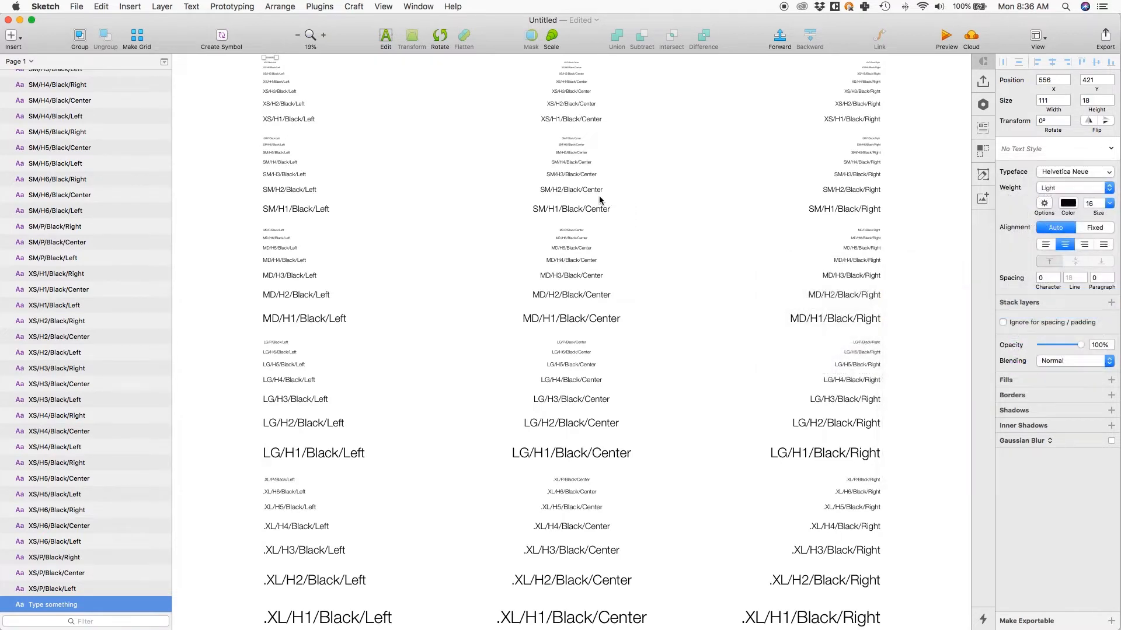
{"action": "key", "text": "Delete"}
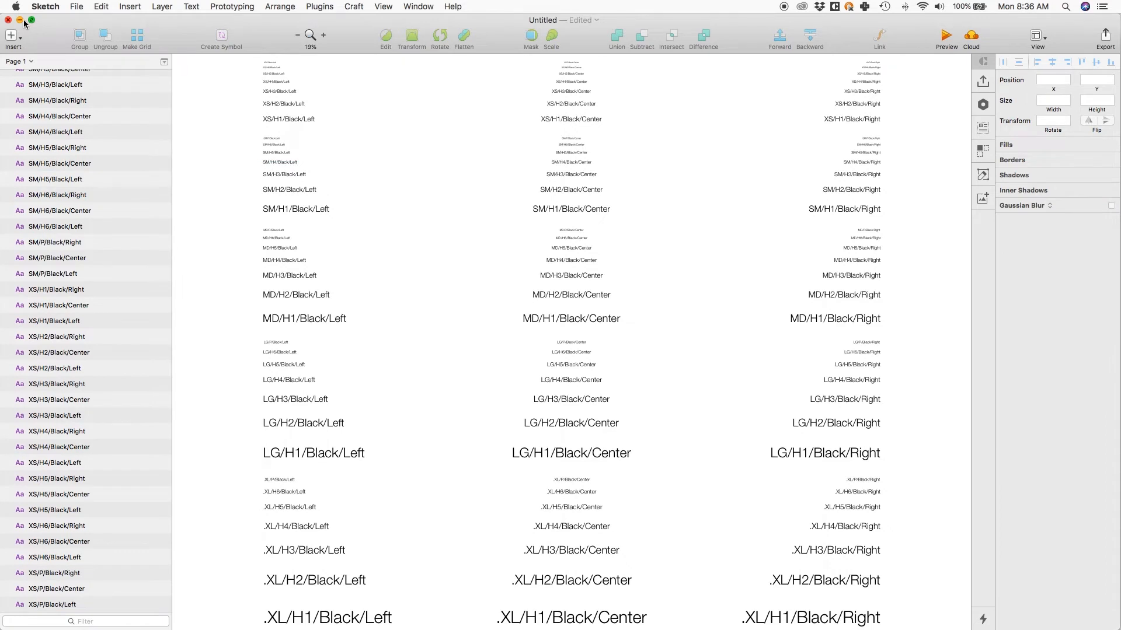
{"action": "left_click", "coordinate": [76, 7]}
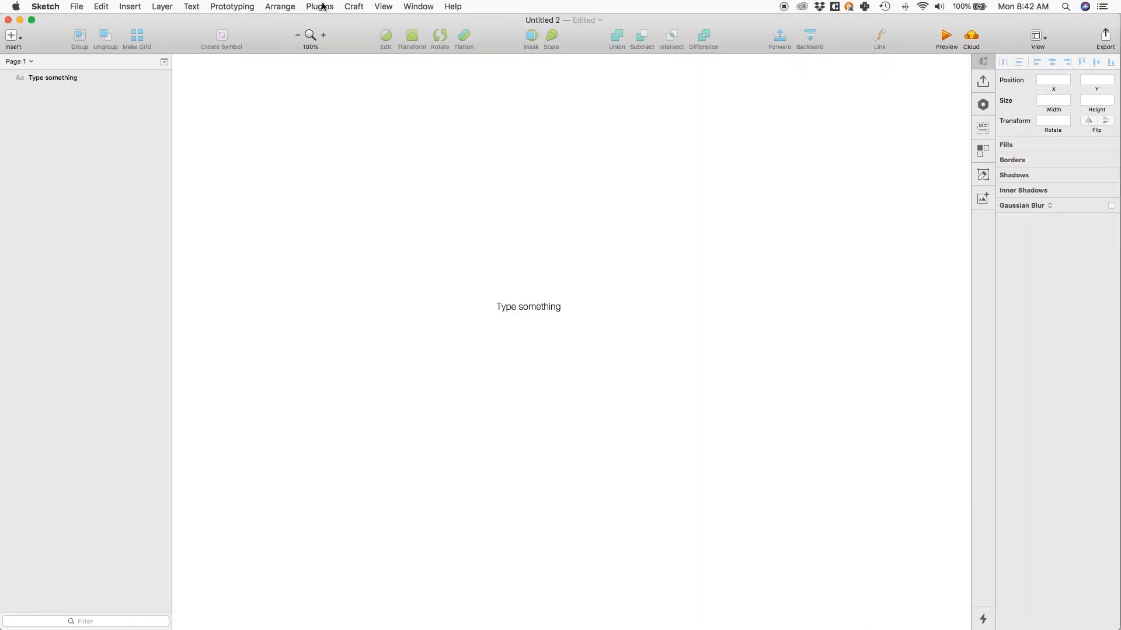
- Open Stackswell's Create Type System settings for the "Type something" layer in the Untitled 2 document
{"action": "left_click", "coordinate": [322, 7]}
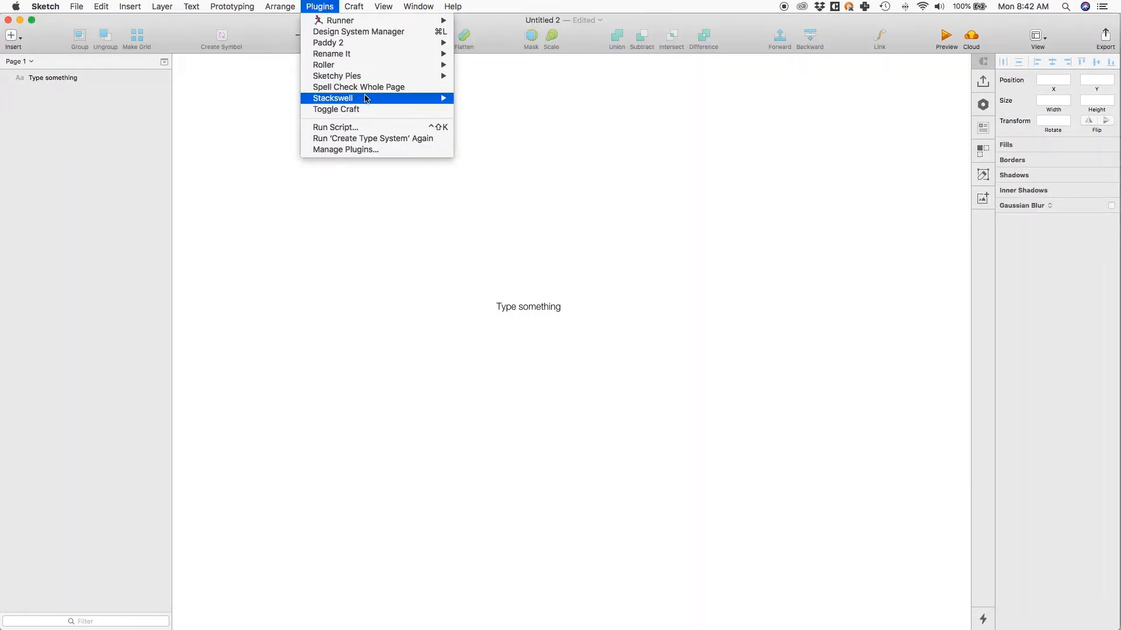
{"action": "left_click", "coordinate": [480, 262]}
{"action": "left_click_drag", "start_coordinate": [480, 262], "coordinate": [609, 348]}
{"action": "left_click", "coordinate": [320, 7]}
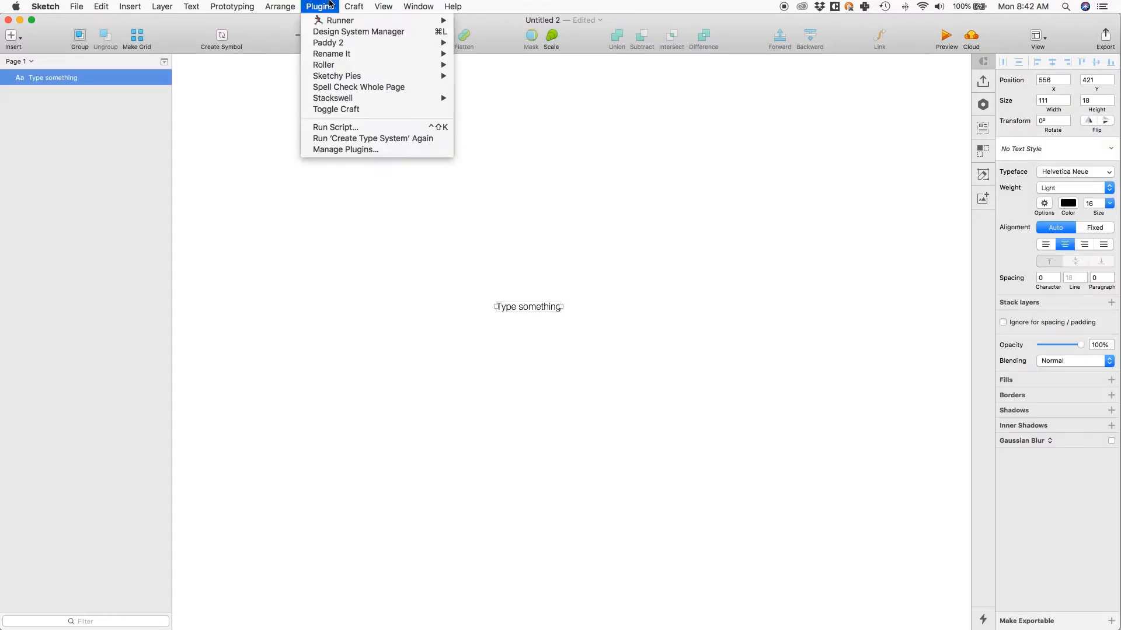
{"action": "mouse_move", "coordinate": [386, 101]}
{"action": "left_click", "coordinate": [475, 99]}
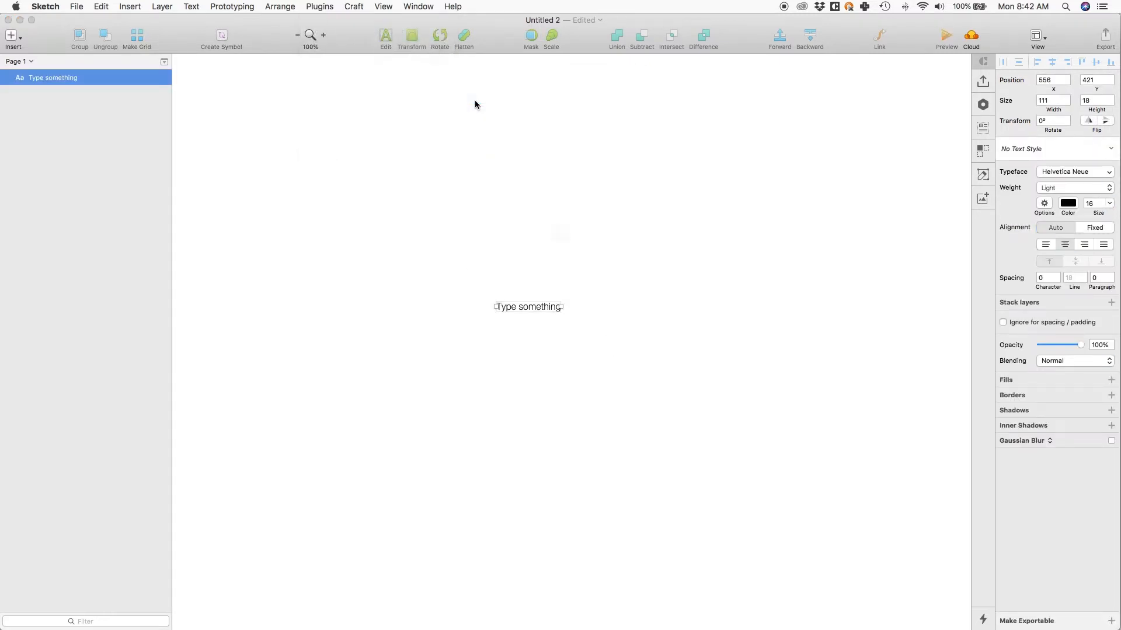
{"action": "left_click_drag", "start_coordinate": [536, 114], "coordinate": [549, 153]}
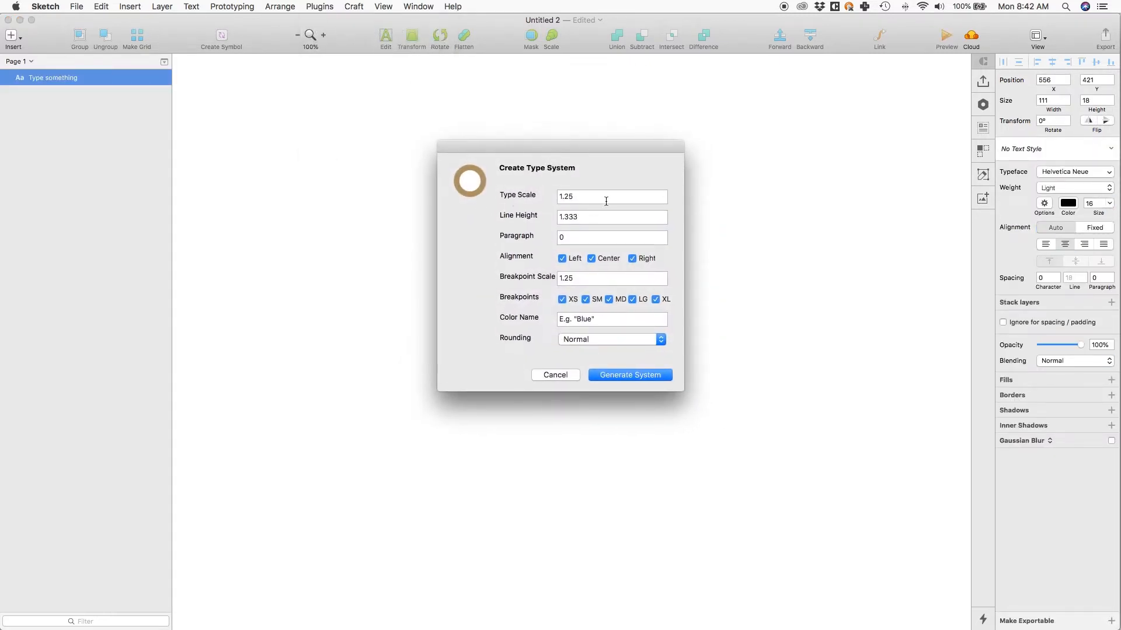
{"action": "double_click", "coordinate": [581, 200]}
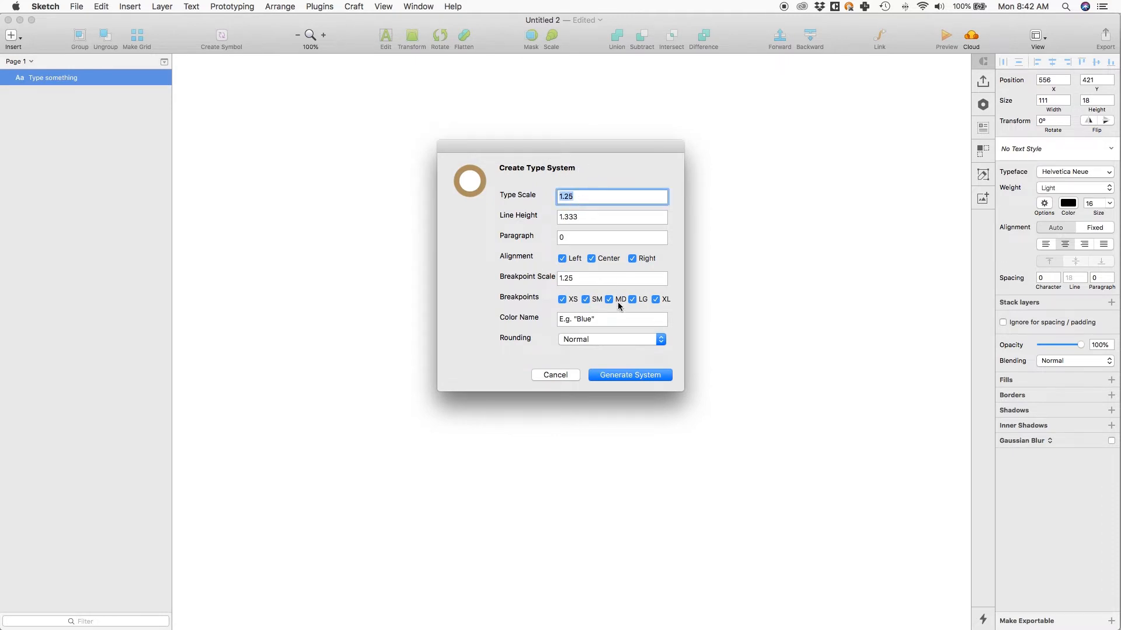
- Generate a type system limited to Left alignment and the XS breakpoint, keeping the default scale values
{"action": "left_click", "coordinate": [592, 259]}
{"action": "left_click", "coordinate": [632, 258]}
{"action": "left_click", "coordinate": [586, 299]}
{"action": "left_click", "coordinate": [620, 299]}
{"action": "left_click", "coordinate": [643, 299]}
{"action": "left_click", "coordinate": [664, 300]}
{"action": "left_click_drag", "start_coordinate": [559, 157], "coordinate": [550, 167]}
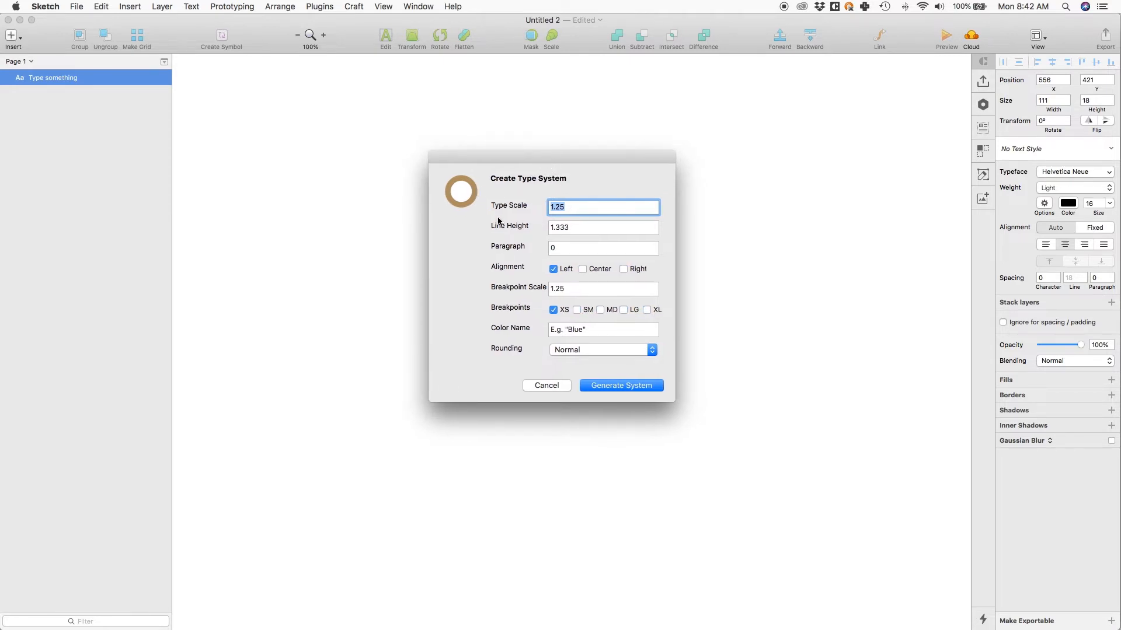
{"action": "left_click", "coordinate": [611, 387]}
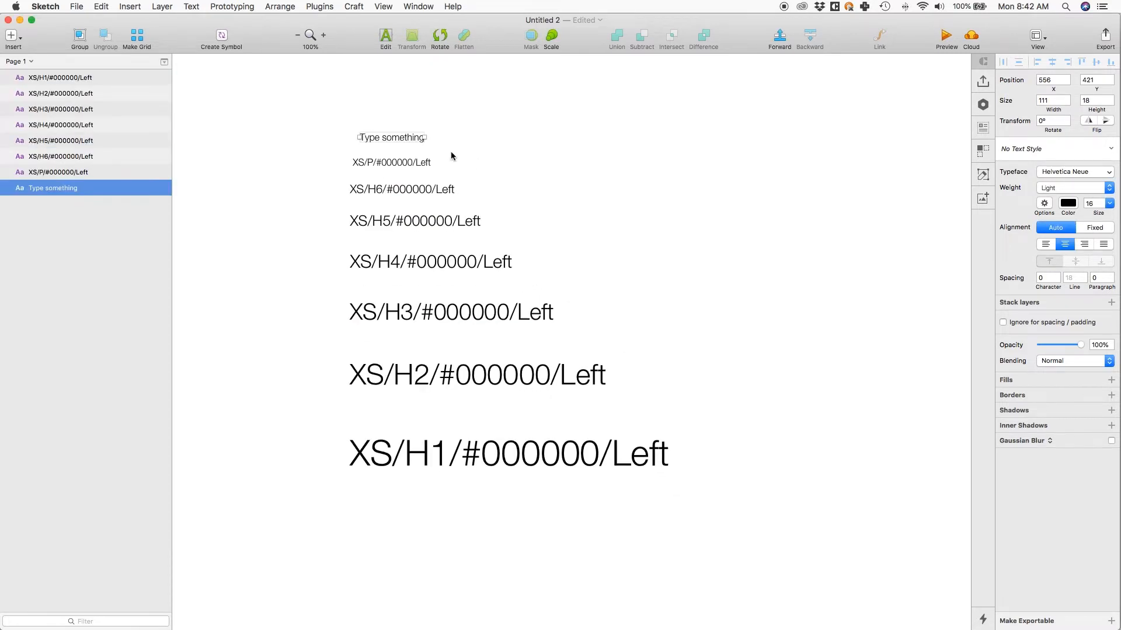
- Inspect the font sizes and line heights of the generated XS text layers, from P up to H2
{"action": "left_click", "coordinate": [408, 163]}
{"action": "left_click", "coordinate": [445, 190]}
{"action": "left_click", "coordinate": [447, 221]}
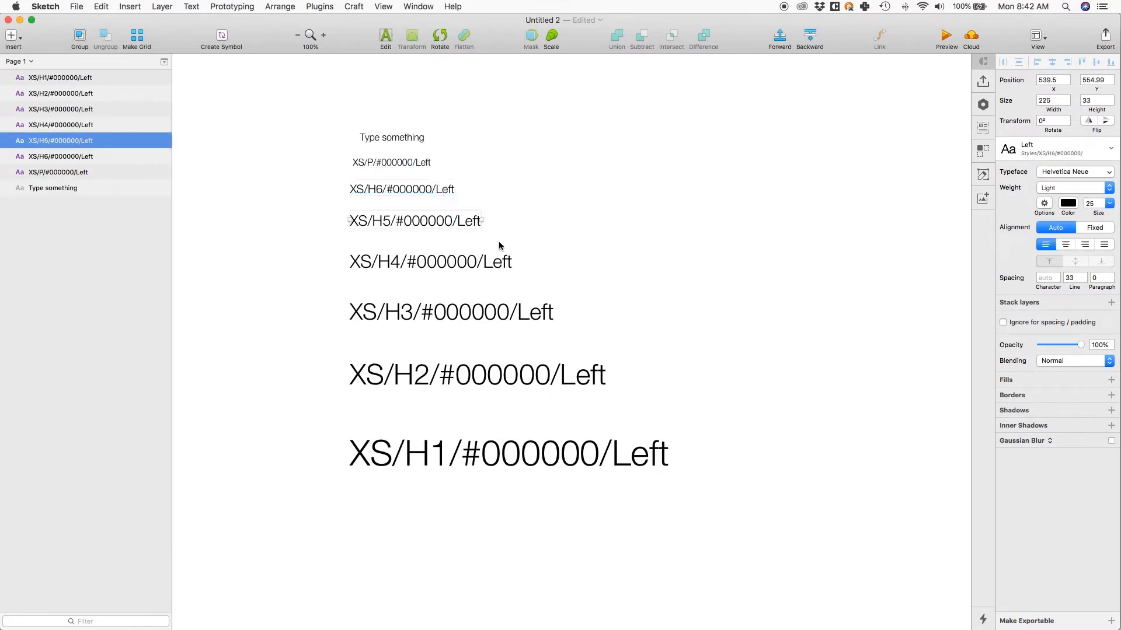
{"action": "left_click", "coordinate": [441, 264]}
{"action": "left_click", "coordinate": [455, 308]}
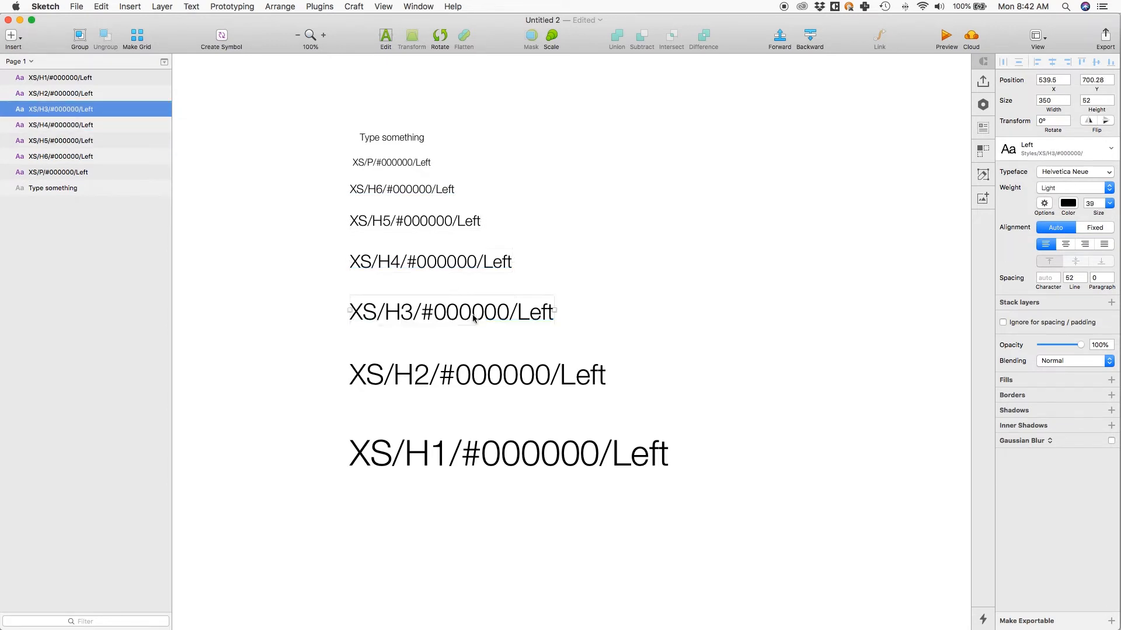
{"action": "left_click", "coordinate": [482, 376]}
{"action": "left_click", "coordinate": [717, 297]}
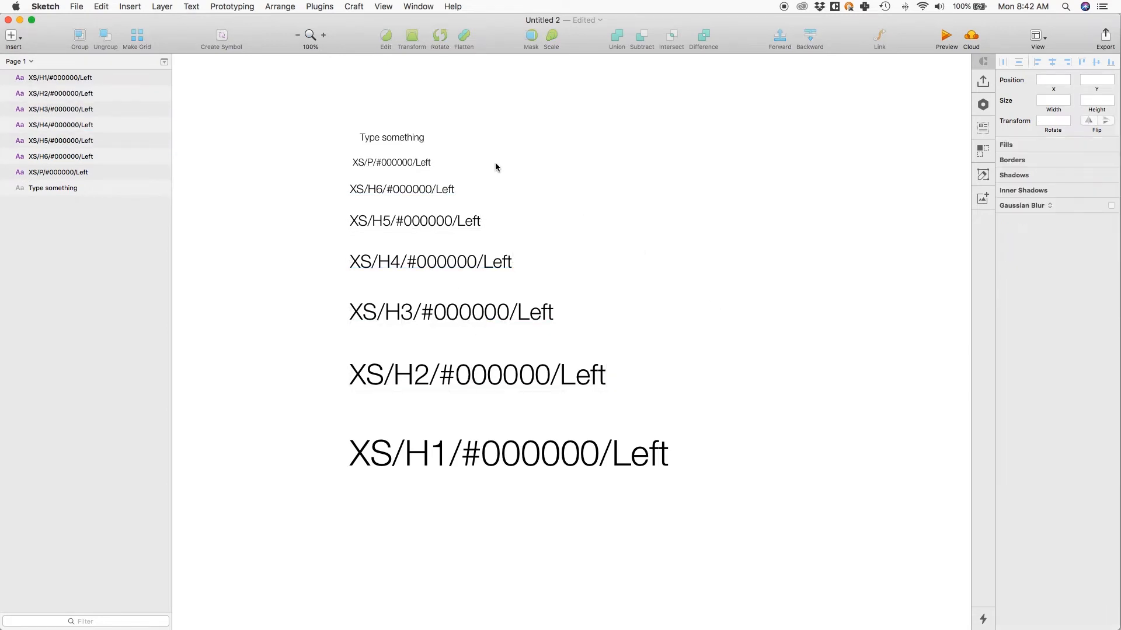
- Undo the generated XS type system and start a new one from the "Type something" layer with a line height of 1.5
{"action": "key", "text": "super+z"}
{"action": "left_click_drag", "start_coordinate": [350, 105], "coordinate": [510, 208]}
{"action": "left_click", "coordinate": [320, 6]}
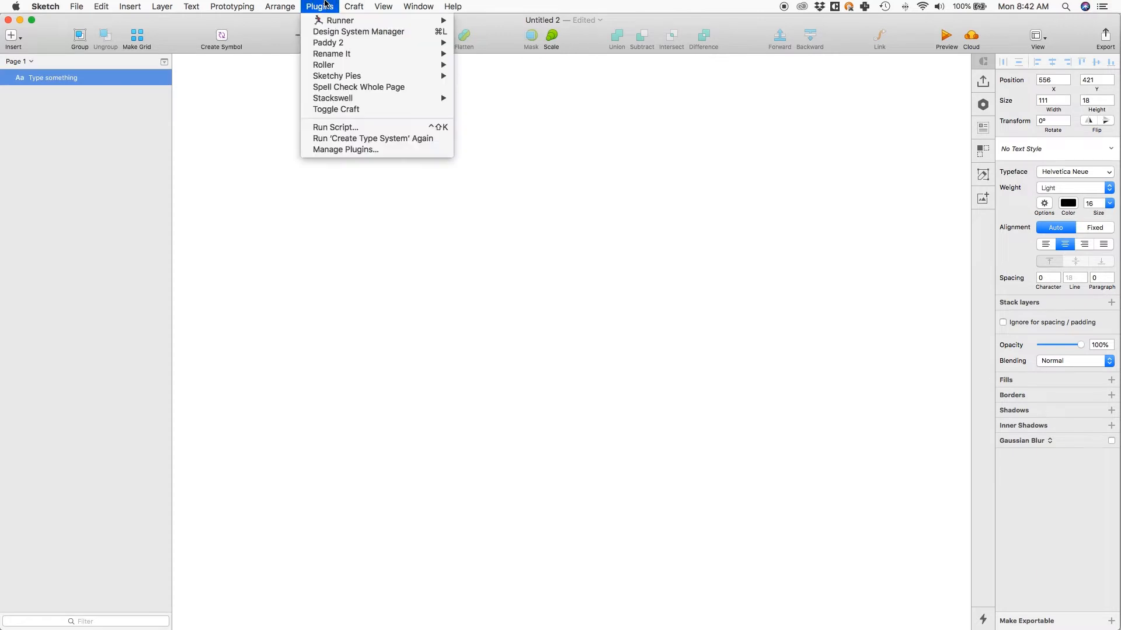
{"action": "mouse_move", "coordinate": [365, 99]}
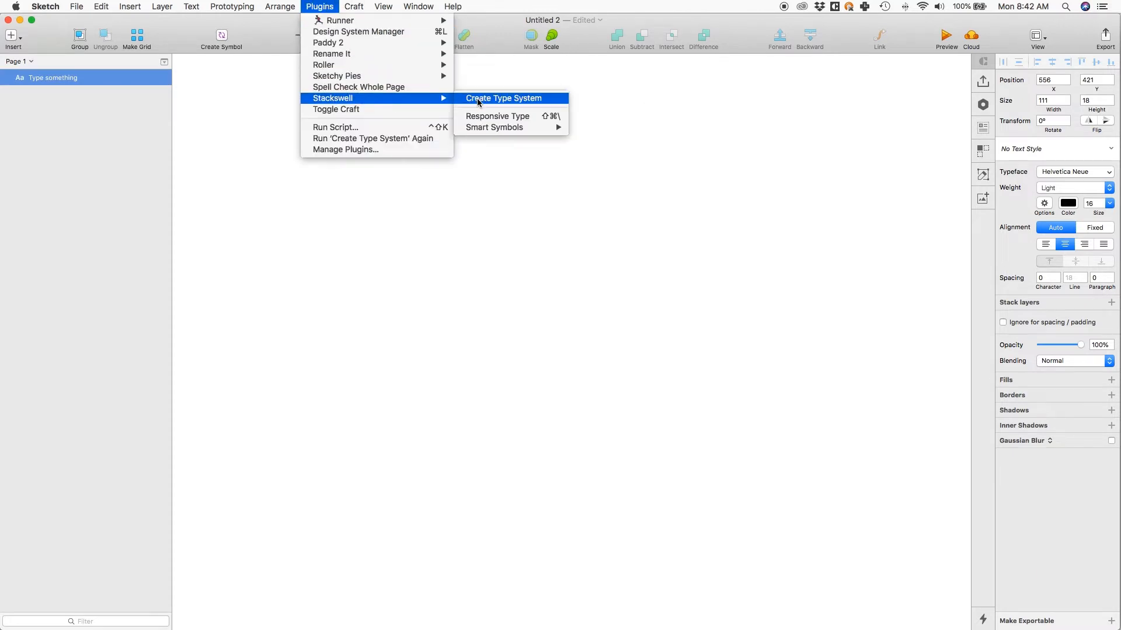
{"action": "left_click", "coordinate": [477, 98]}
{"action": "left_click", "coordinate": [590, 182]}
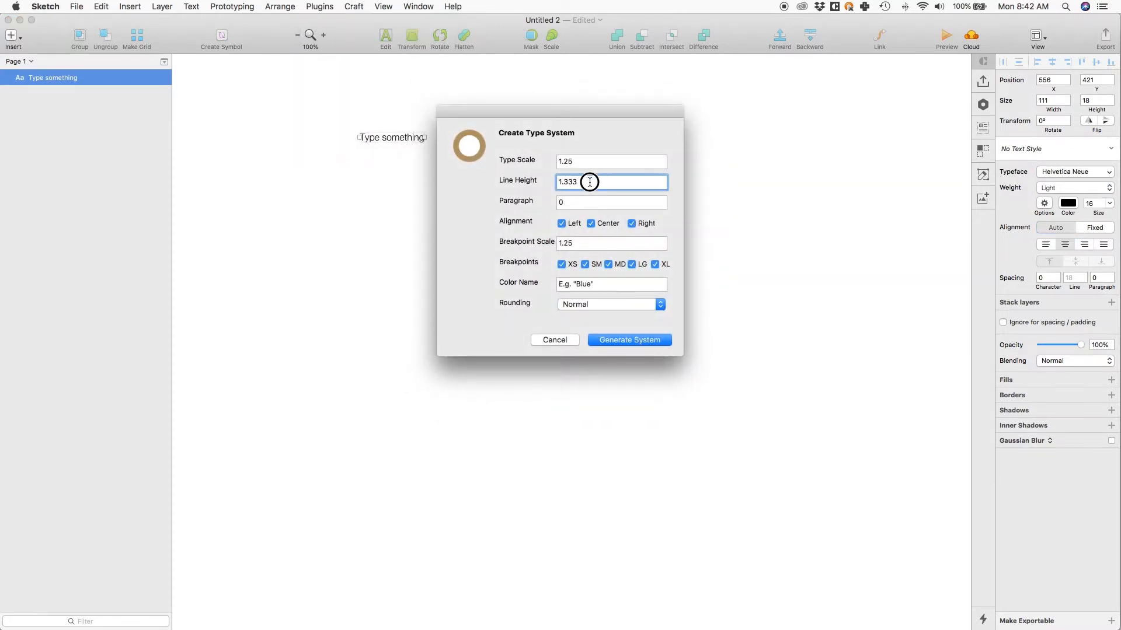
{"action": "left_click_drag", "start_coordinate": [590, 182], "coordinate": [539, 183]}
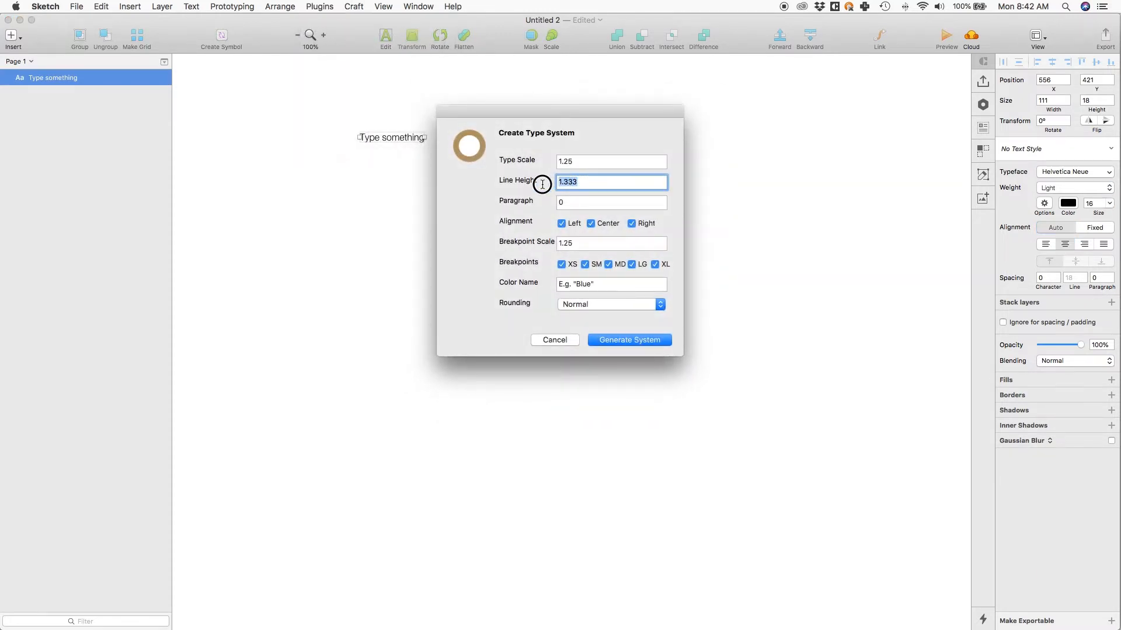
{"action": "left_click", "coordinate": [610, 185]}
{"action": "key", "text": "BackSpace"}
{"action": "left_click_drag", "start_coordinate": [528, 110], "coordinate": [513, 102]}
- Limit the type system to Left alignment and the XS and XL breakpoints, and generate it
{"action": "left_click", "coordinate": [576, 216]}
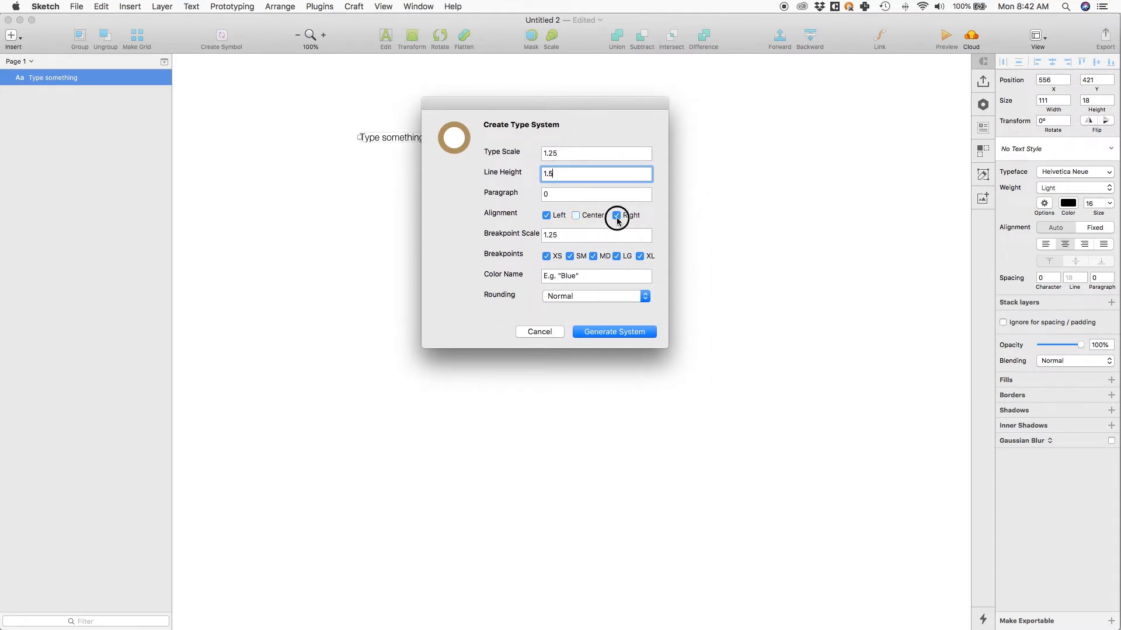
{"action": "left_click", "coordinate": [617, 215]}
{"action": "left_click", "coordinate": [616, 256]}
{"action": "left_click", "coordinate": [593, 257]}
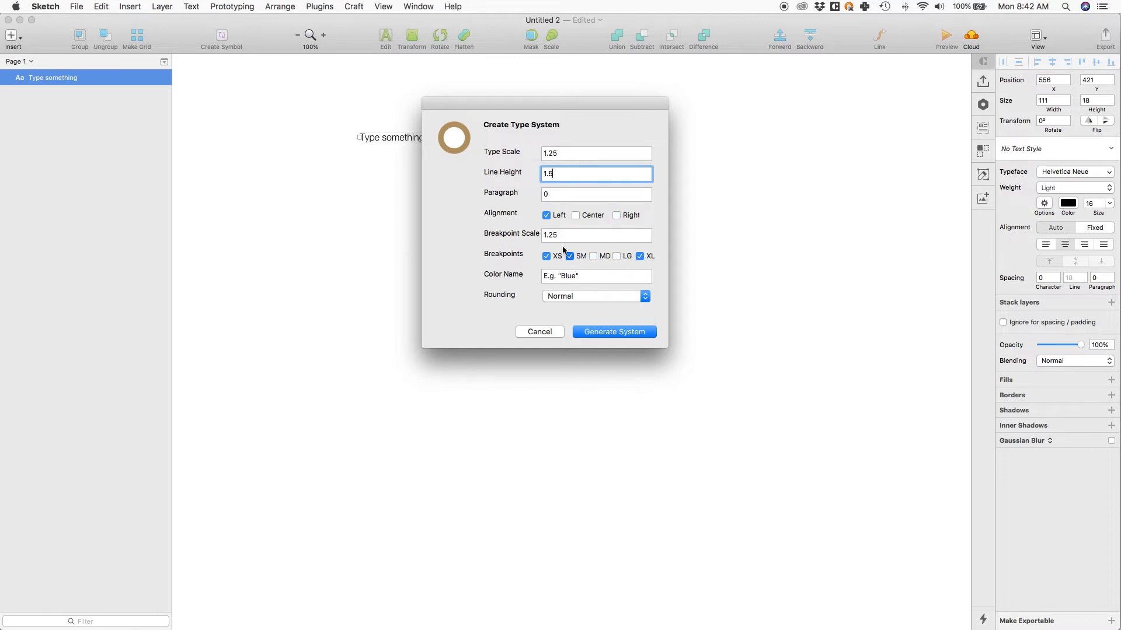
{"action": "left_click", "coordinate": [629, 337]}
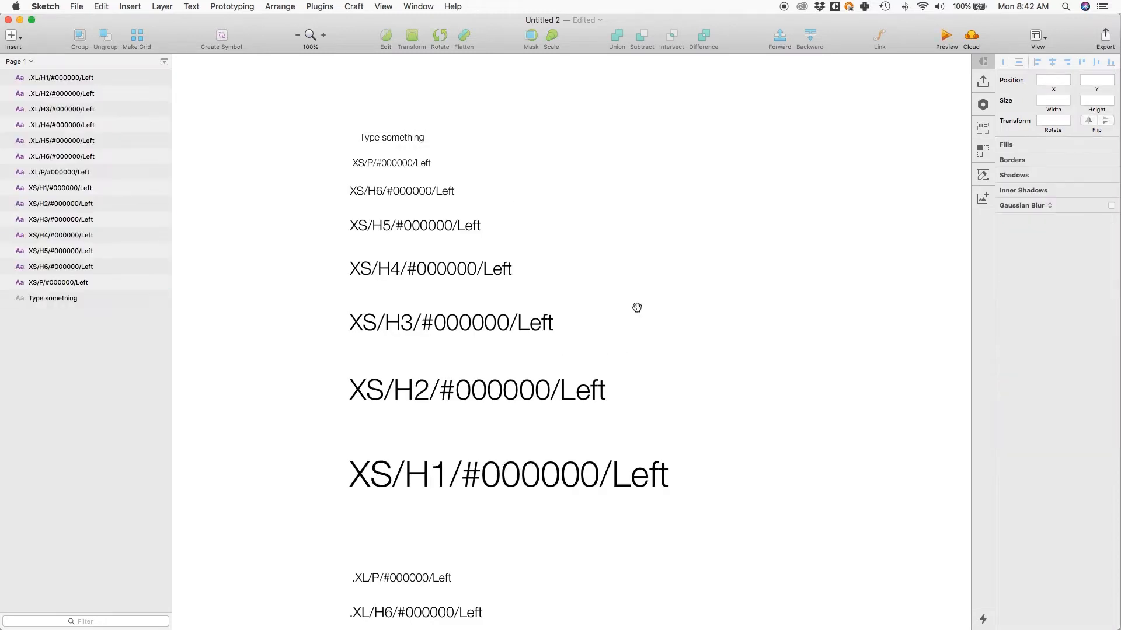
- Inspect the font sizes and line heights of the generated XS text layers P, H6 and H5
{"action": "scroll", "coordinate": [637, 308], "scroll_direction": "down", "scroll_amount": 1}
{"action": "left_click", "coordinate": [351, 151]}
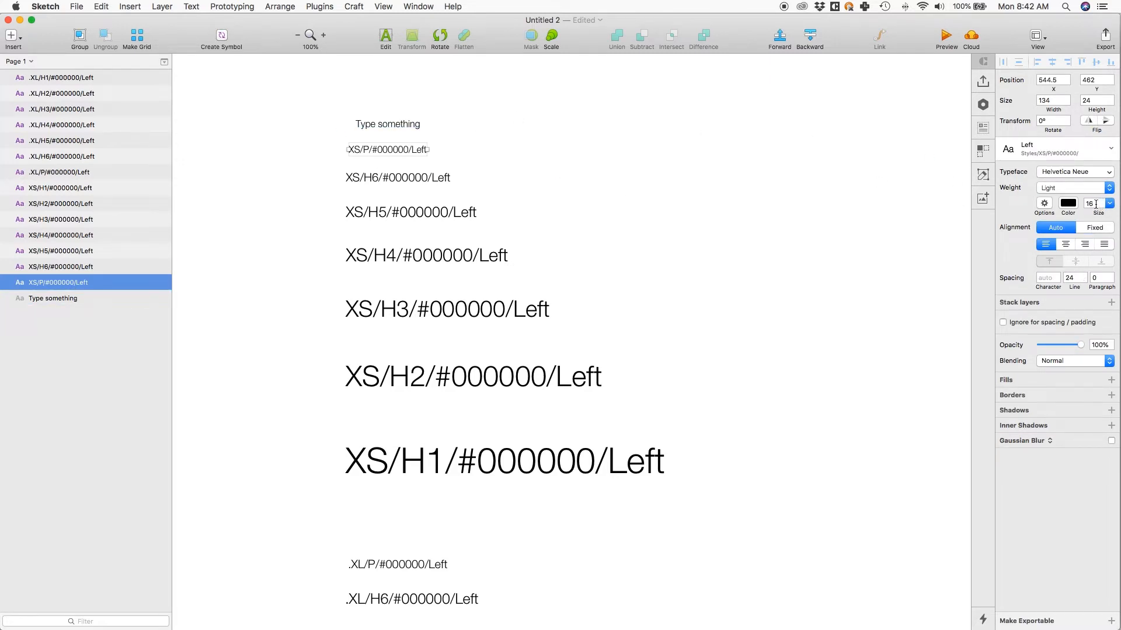
{"action": "left_click", "coordinate": [401, 180]}
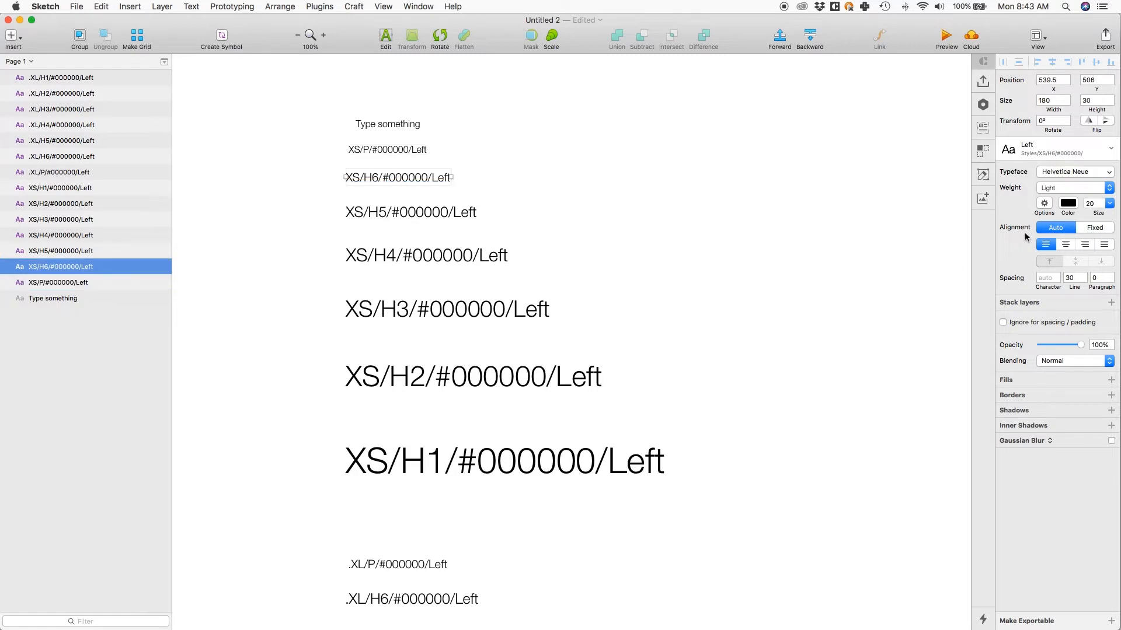
{"action": "left_click", "coordinate": [586, 239]}
{"action": "left_click", "coordinate": [348, 218]}
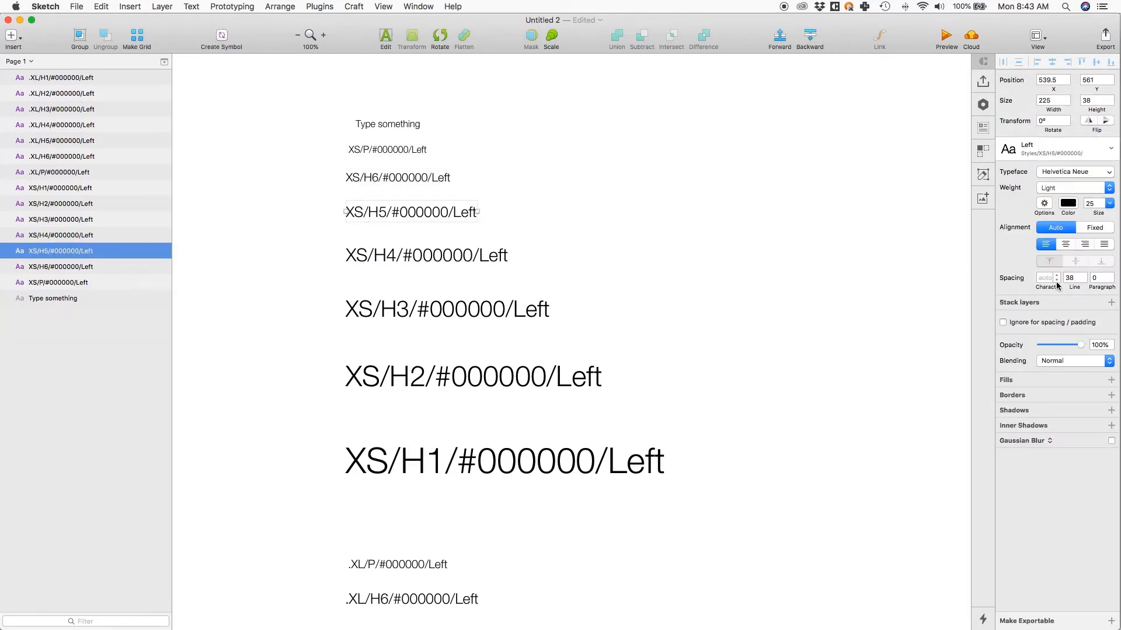
- Undo the Left-aligned XS and XL type system and reopen Stackswell's Create Type System settings for "Type something"
{"action": "key", "text": "super+z"}
{"action": "left_click", "coordinate": [328, 8]}
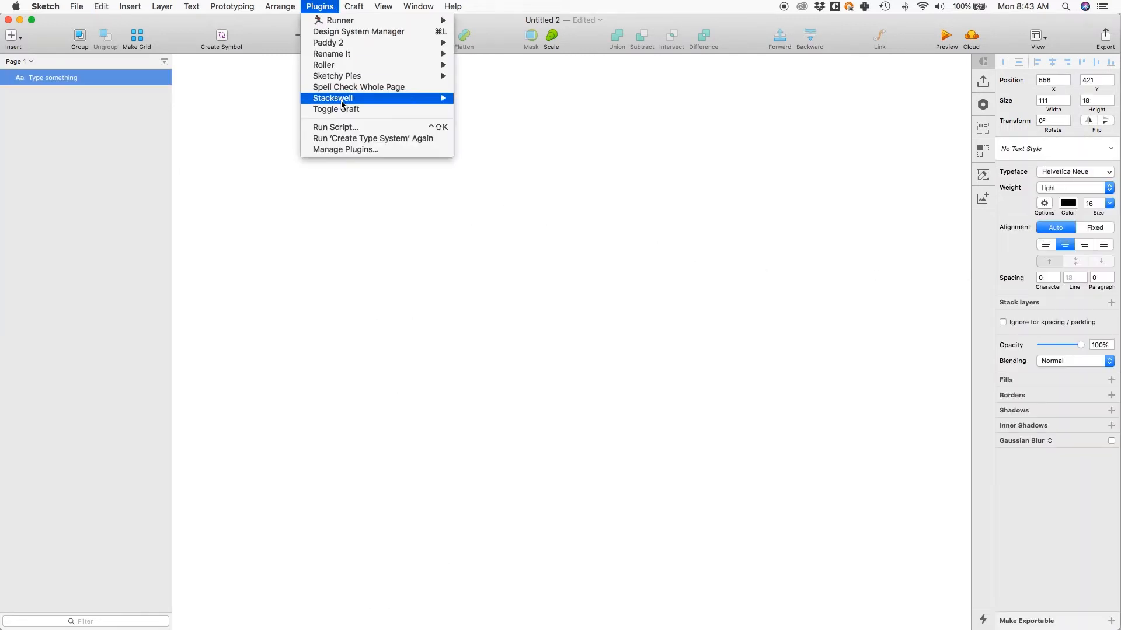
{"action": "mouse_move", "coordinate": [409, 96]}
{"action": "left_click", "coordinate": [506, 97]}
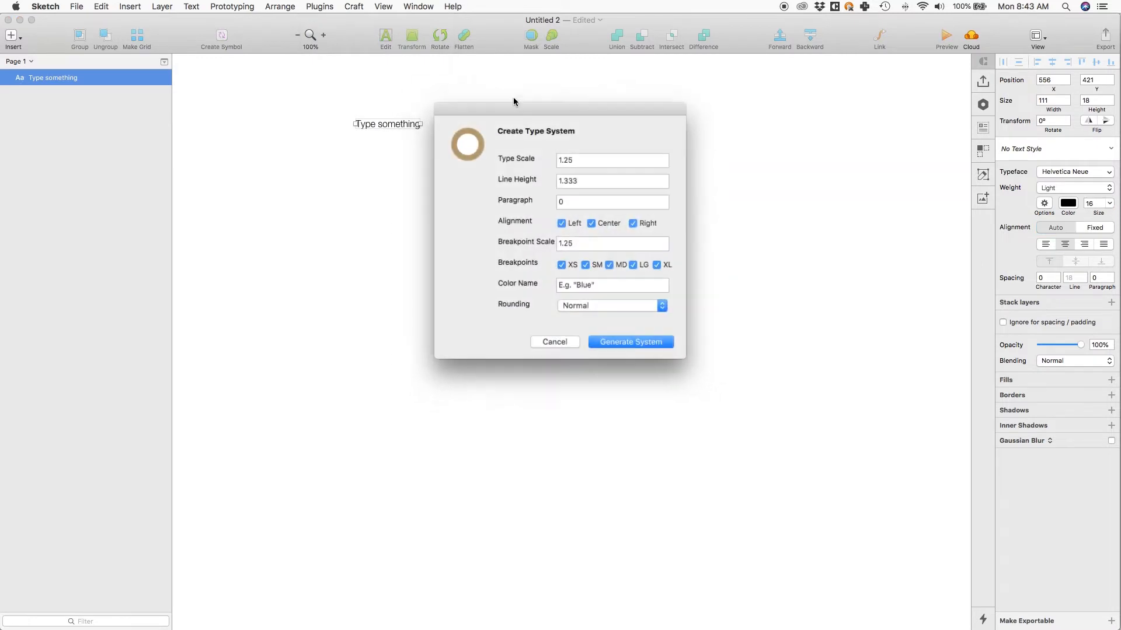
- Set the paragraph value to 1 and generate the type system with all alignments and breakpoints enabled
{"action": "left_click", "coordinate": [576, 202]}
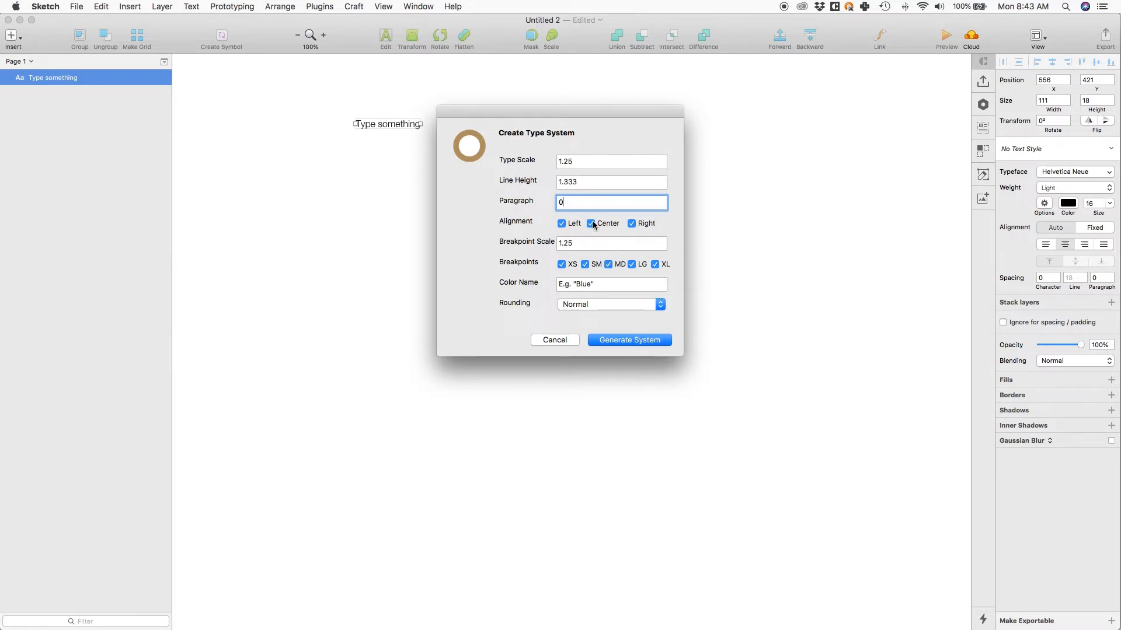
{"action": "left_click", "coordinate": [578, 202]}
{"action": "type", "text": "1"}
{"action": "double_click", "coordinate": [578, 202]}
{"action": "type", "text": "2"}
{"action": "double_click", "coordinate": [592, 204]}
{"action": "type", "text": "1"}
{"action": "left_click", "coordinate": [569, 202]}
{"action": "key", "text": "super+a"}
{"action": "left_click", "coordinate": [623, 341]}
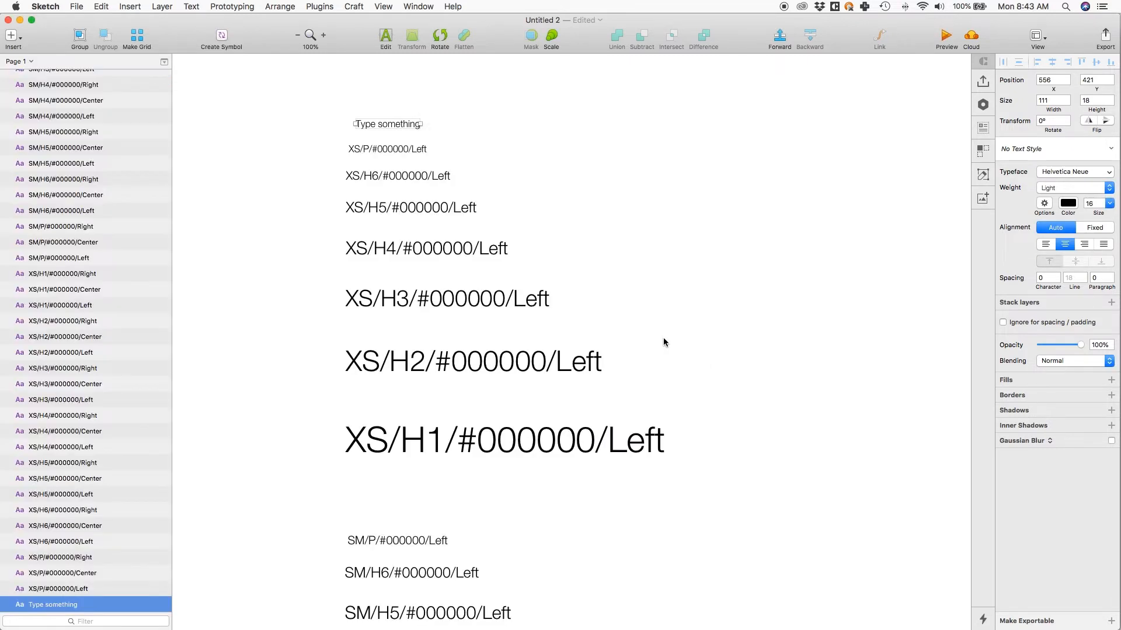
- Compare the line and paragraph spacing of the left-aligned XS H4 and XS P text layers
{"action": "left_click", "coordinate": [428, 250]}
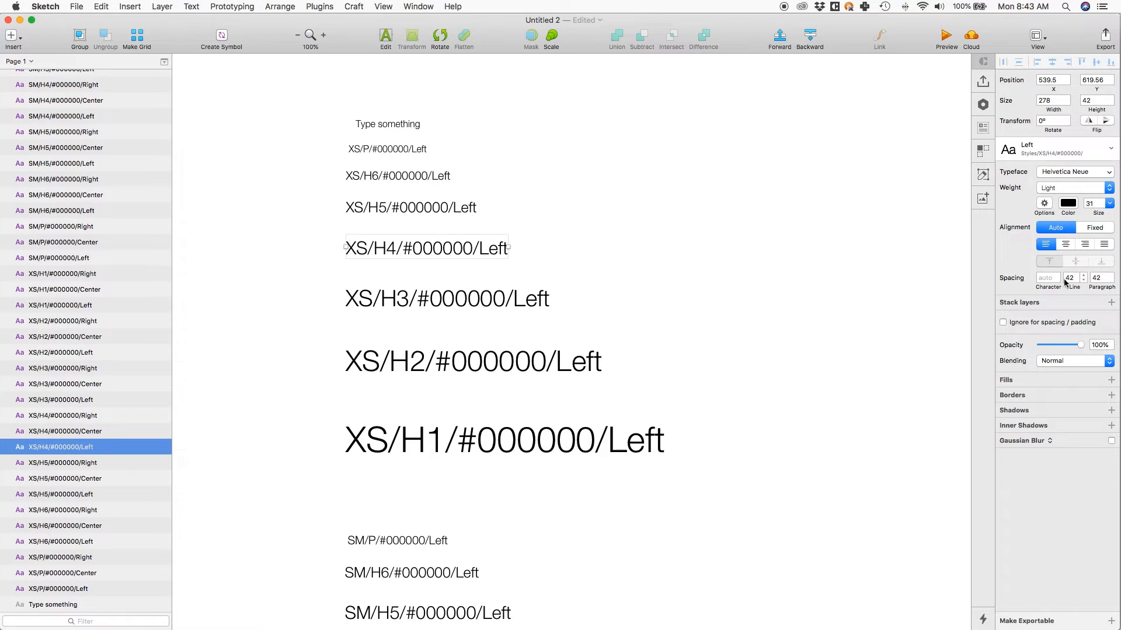
{"action": "left_click", "coordinate": [399, 151]}
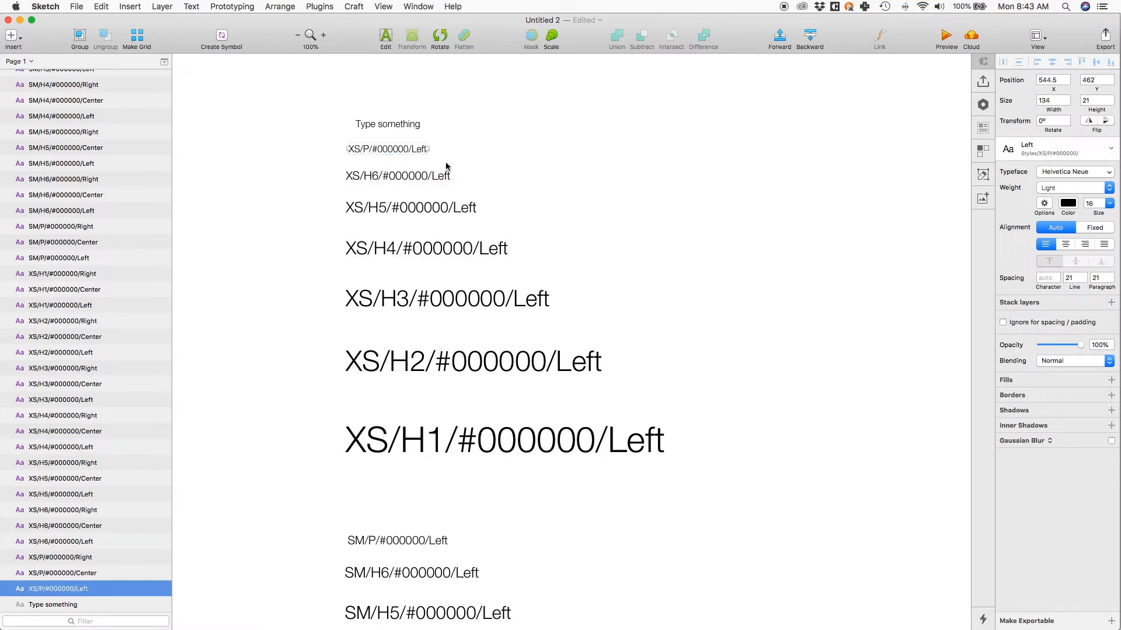
- Undo that type system and generate one from "Type something" with Left, Center and Right alignments and default scale values
{"action": "key", "text": "super+z"}
{"action": "left_click", "coordinate": [296, 165]}
{"action": "left_click", "coordinate": [320, 7]}
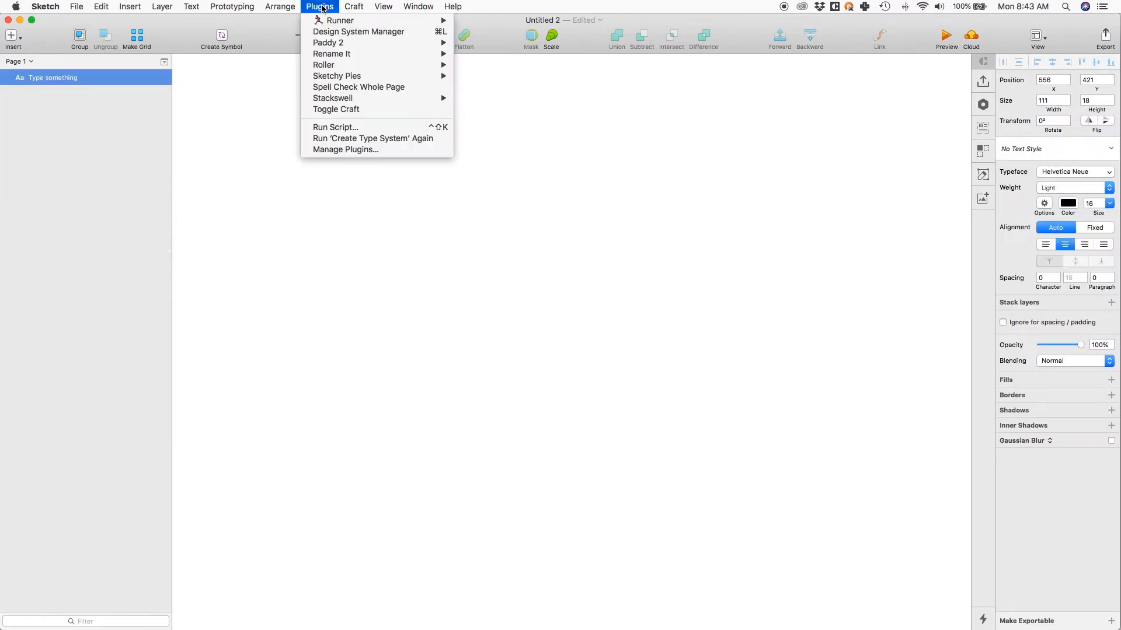
{"action": "mouse_move", "coordinate": [402, 98]}
{"action": "left_click", "coordinate": [526, 98]}
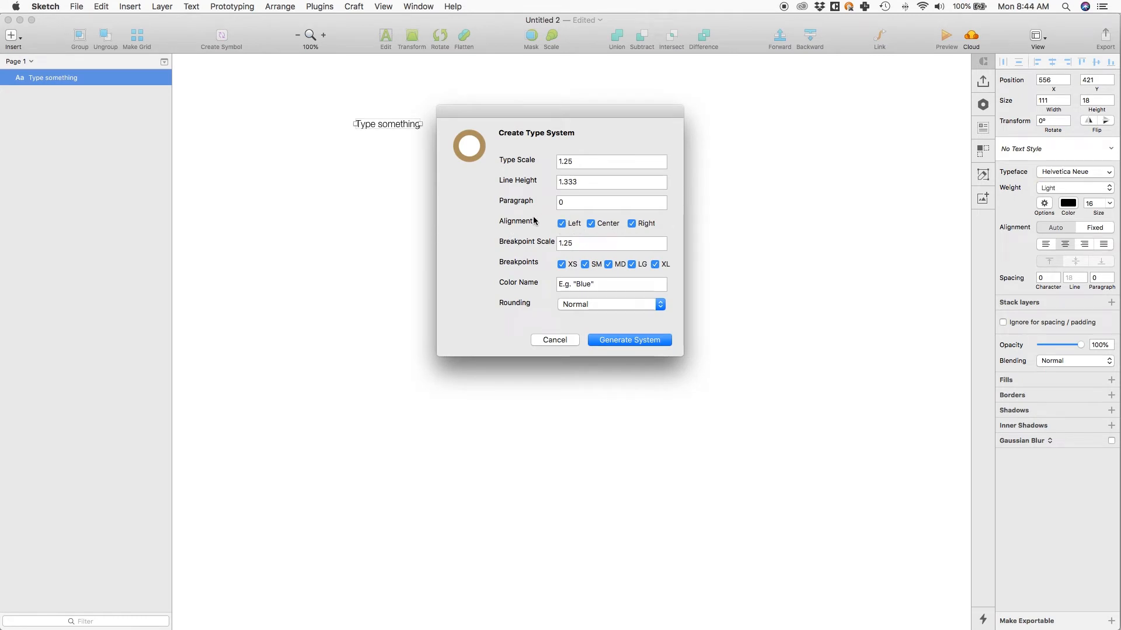
{"action": "left_click", "coordinate": [592, 222]}
{"action": "left_click", "coordinate": [632, 223]}
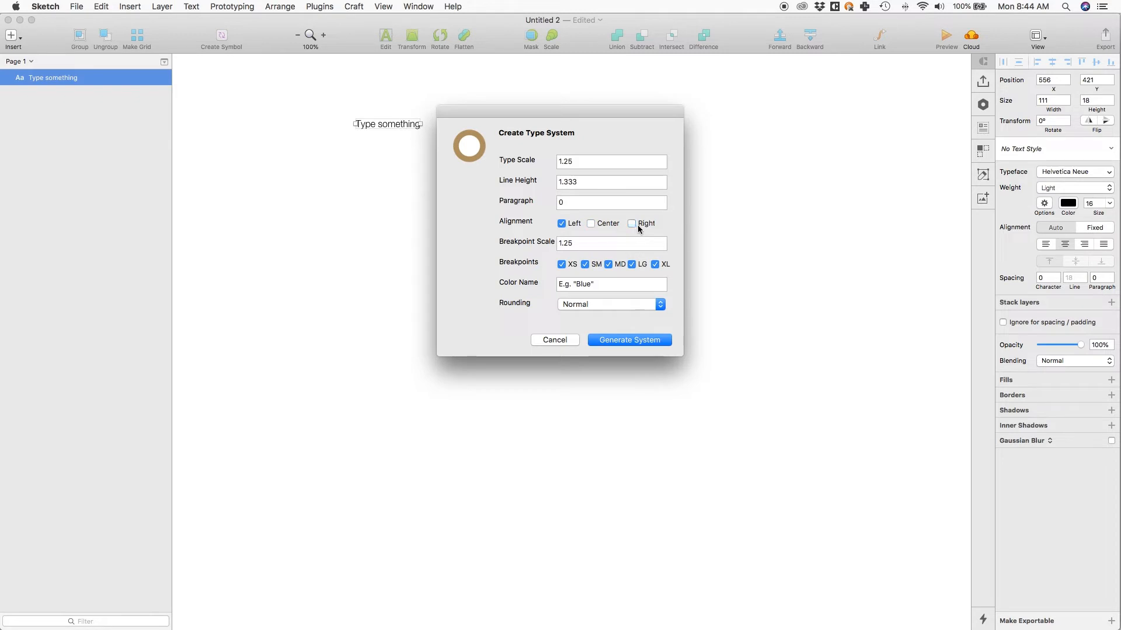
{"action": "left_click", "coordinate": [590, 224]}
{"action": "left_click", "coordinate": [614, 340]}
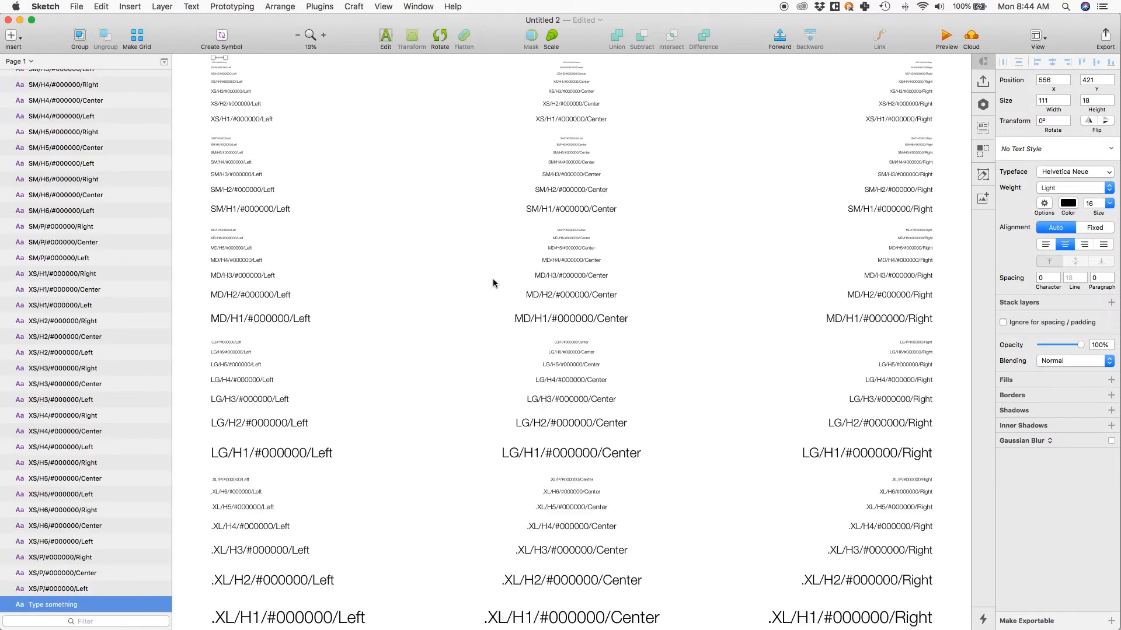
- Check the alignment of the generated XS H1 text layers in the Left, Center and Right columns
{"action": "left_click", "coordinate": [221, 117]}
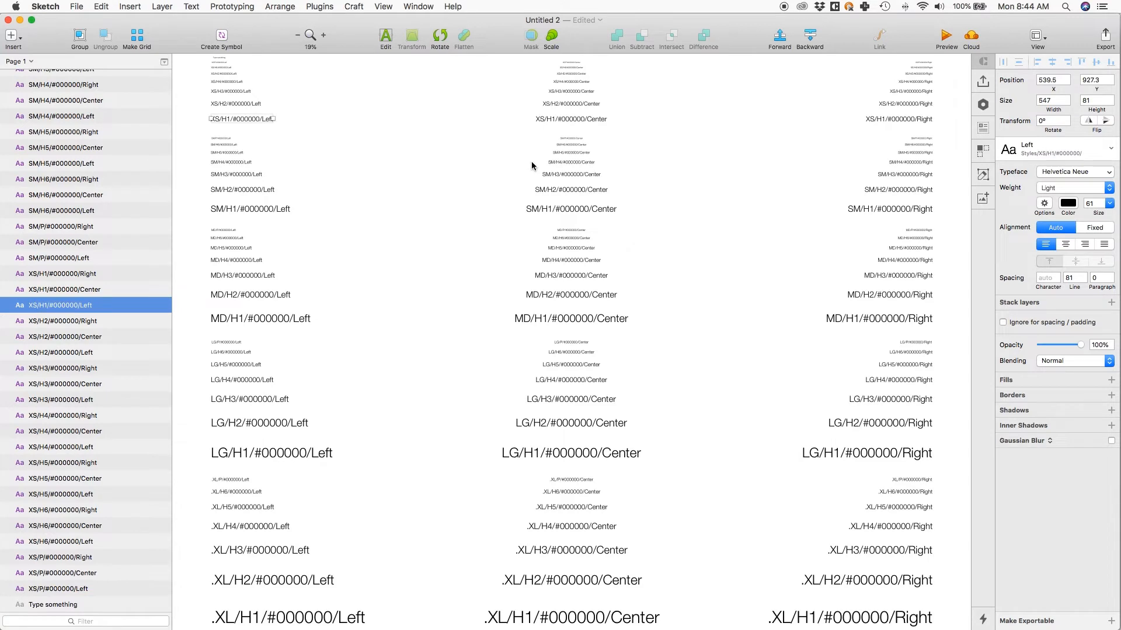
{"action": "left_click", "coordinate": [559, 121]}
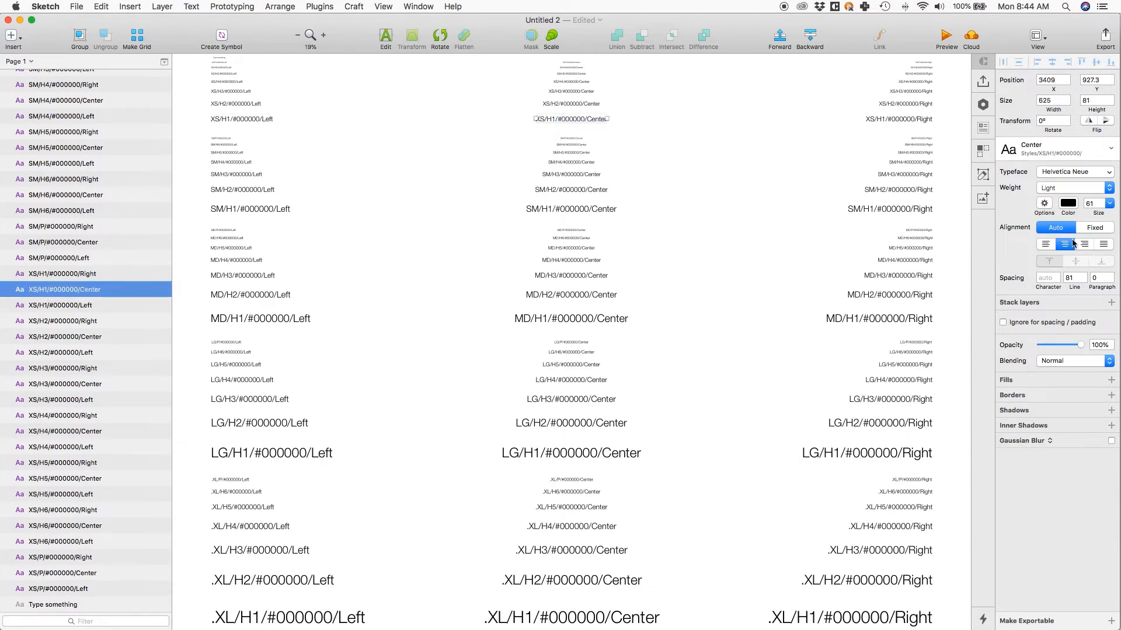
{"action": "left_click", "coordinate": [911, 119]}
{"action": "left_click", "coordinate": [691, 105]}
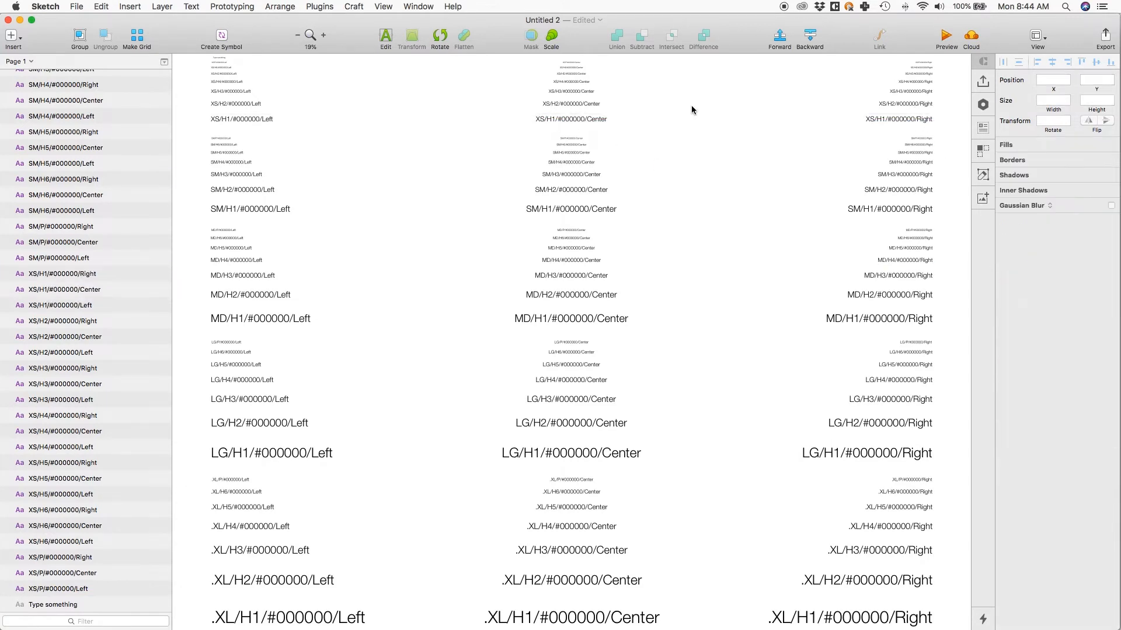
- Undo the three-alignment type system and reopen the Create Type System settings for the "Type something" layer
{"action": "key", "text": "super+z"}
{"action": "key", "text": "z"}
{"action": "left_click_drag", "start_coordinate": [229, 97], "coordinate": [480, 245]}
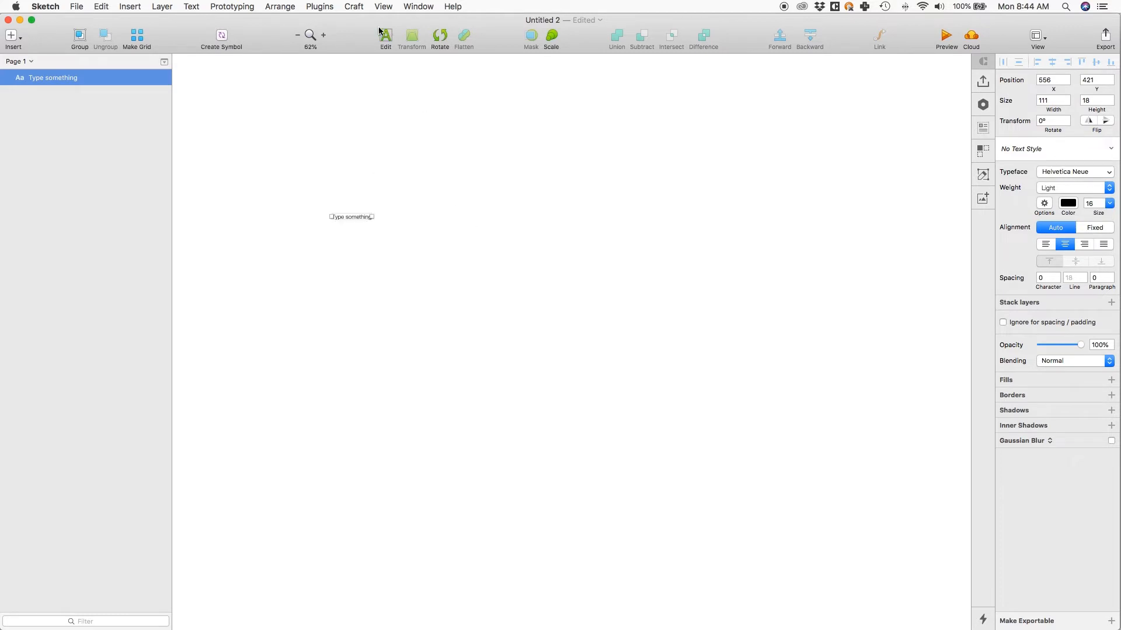
{"action": "left_click", "coordinate": [320, 6]}
{"action": "mouse_move", "coordinate": [344, 100]}
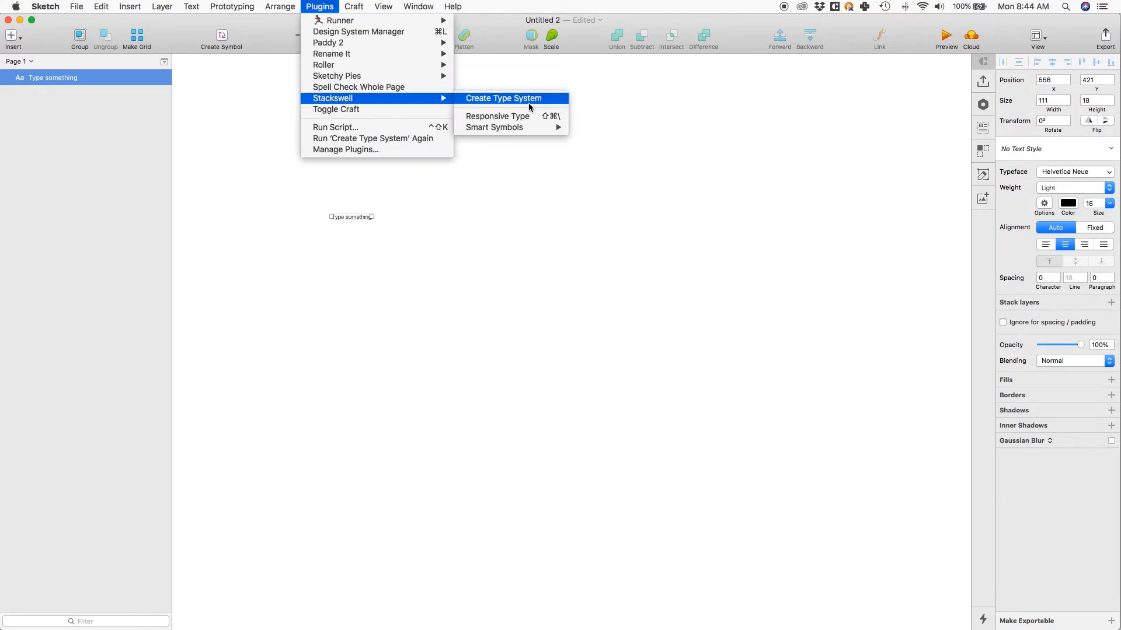
{"action": "left_click", "coordinate": [528, 103]}
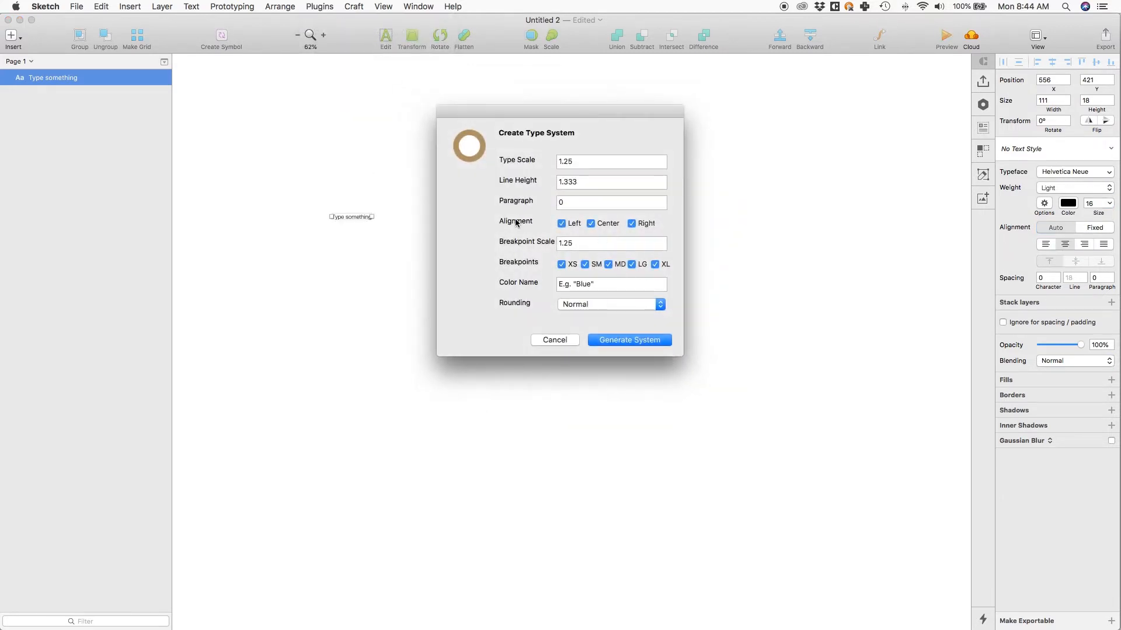
- Keep the type and breakpoint scales at 1.25, exclude the SM and LG breakpoints, and generate the type system
{"action": "left_click", "coordinate": [579, 244]}
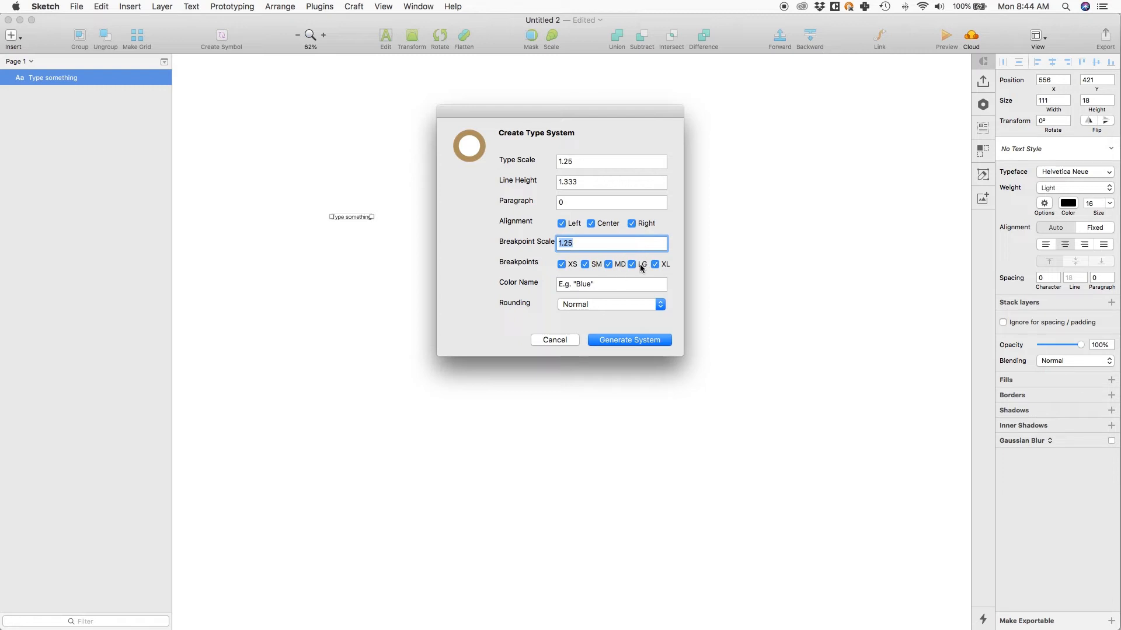
{"action": "left_click", "coordinate": [568, 161]}
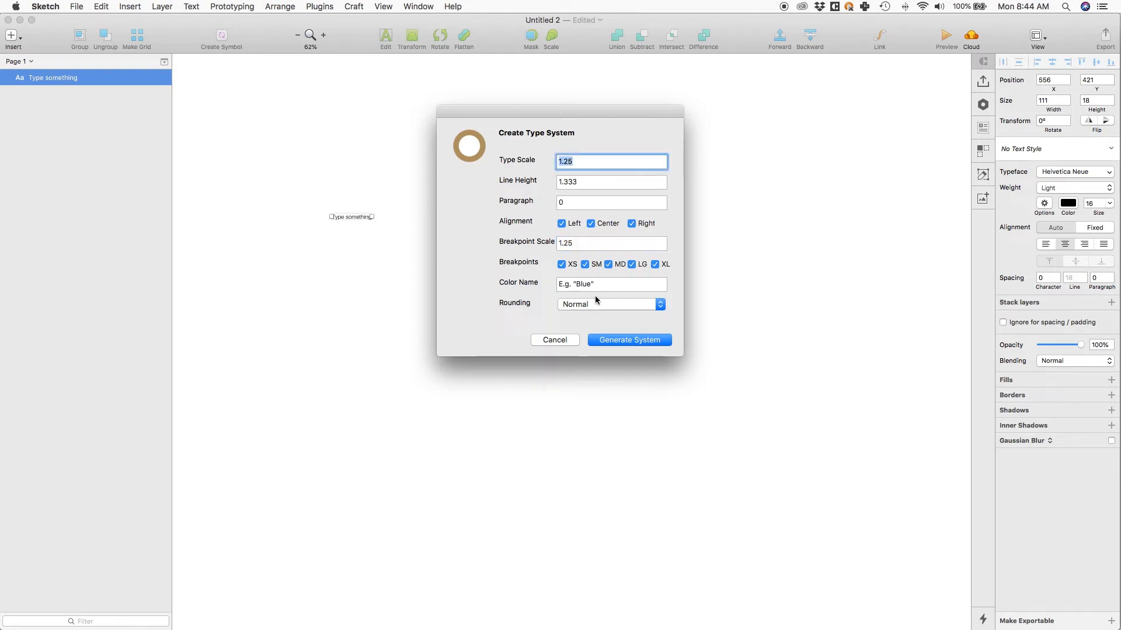
{"action": "left_click", "coordinate": [580, 243]}
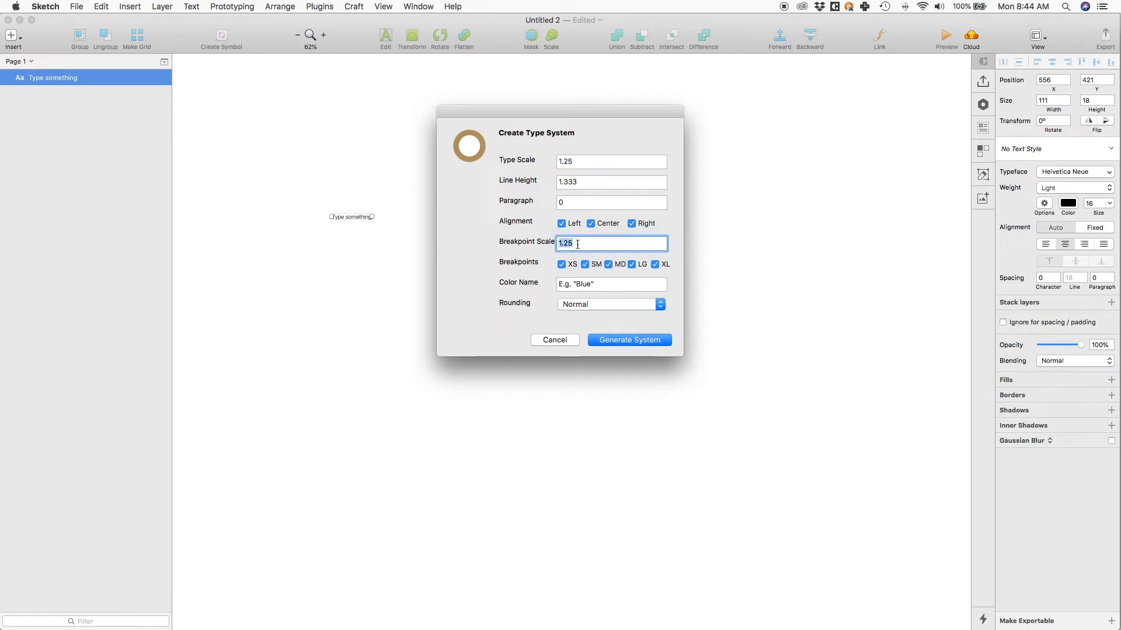
{"action": "left_click", "coordinate": [577, 244]}
{"action": "left_click", "coordinate": [586, 265]}
{"action": "left_click", "coordinate": [635, 266]}
{"action": "left_click", "coordinate": [614, 340]}
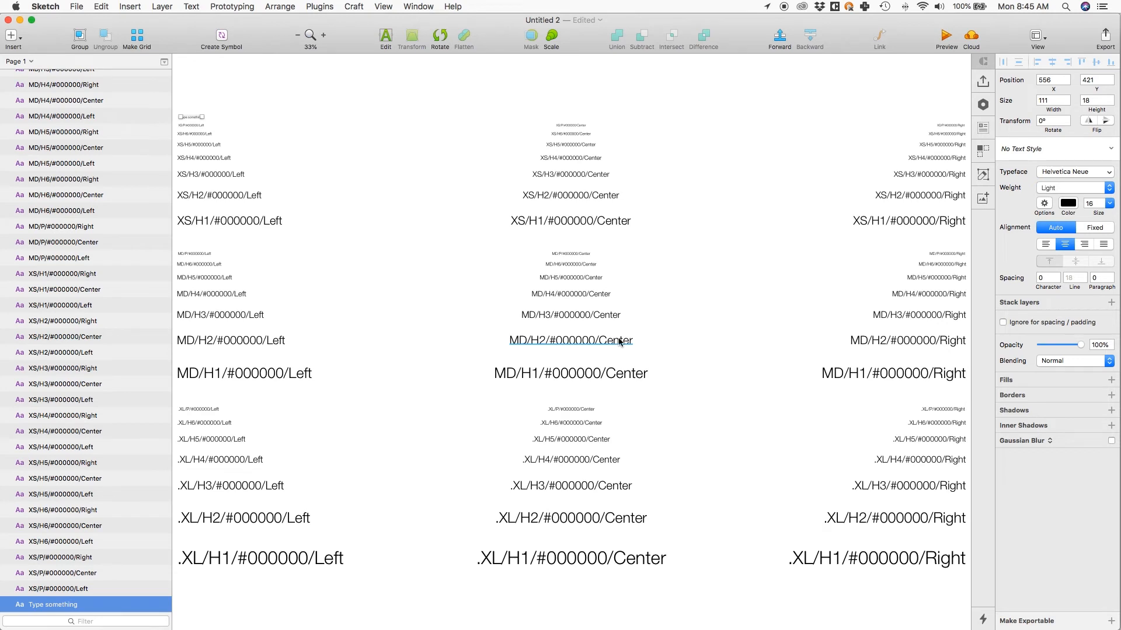
- Undo the XS, MD and XL type system and open Create Type System again for the "Type something" layer
{"action": "key", "text": "super+minus"}
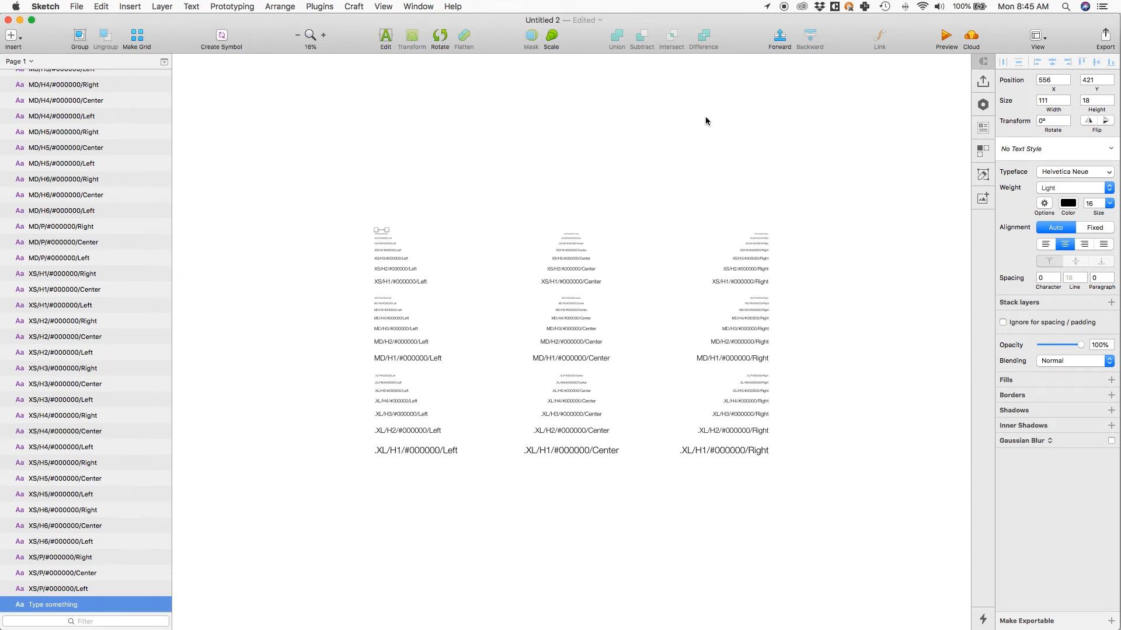
{"action": "left_click", "coordinate": [516, 218]}
{"action": "key", "text": "super+a"}
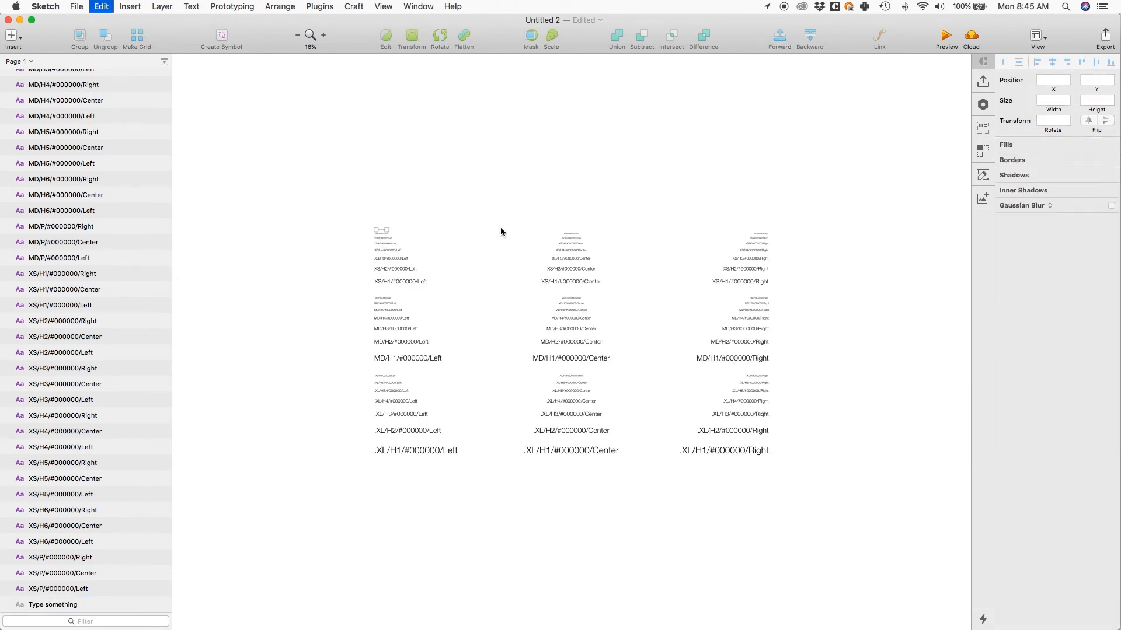
{"action": "key", "text": "super+z"}
{"action": "left_click_drag", "start_coordinate": [340, 204], "coordinate": [498, 303]}
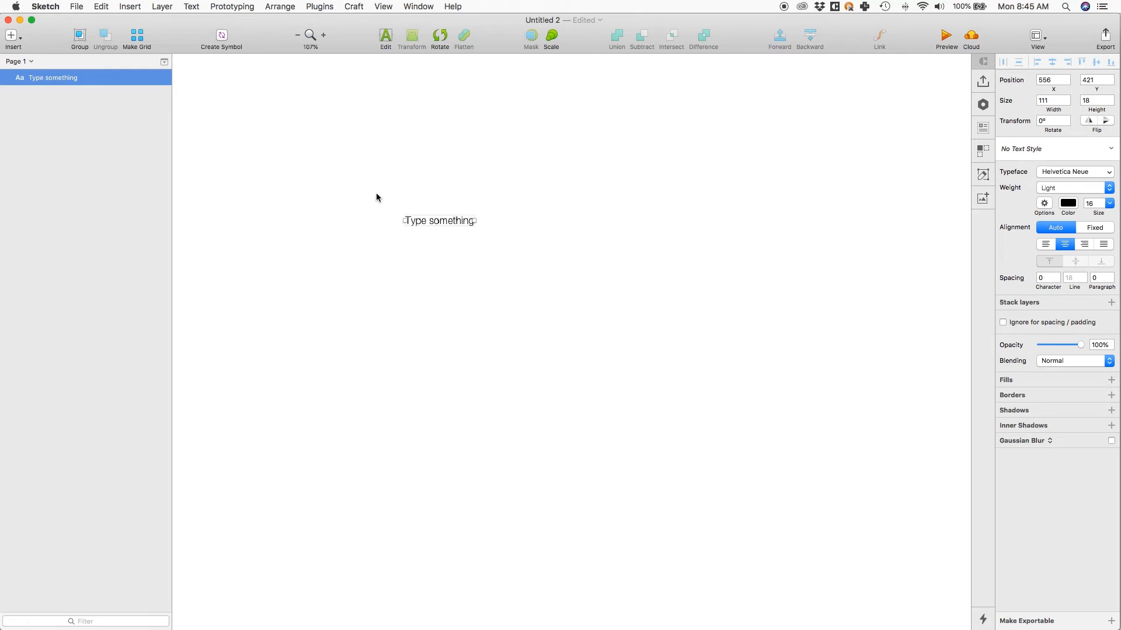
{"action": "left_click", "coordinate": [318, 6]}
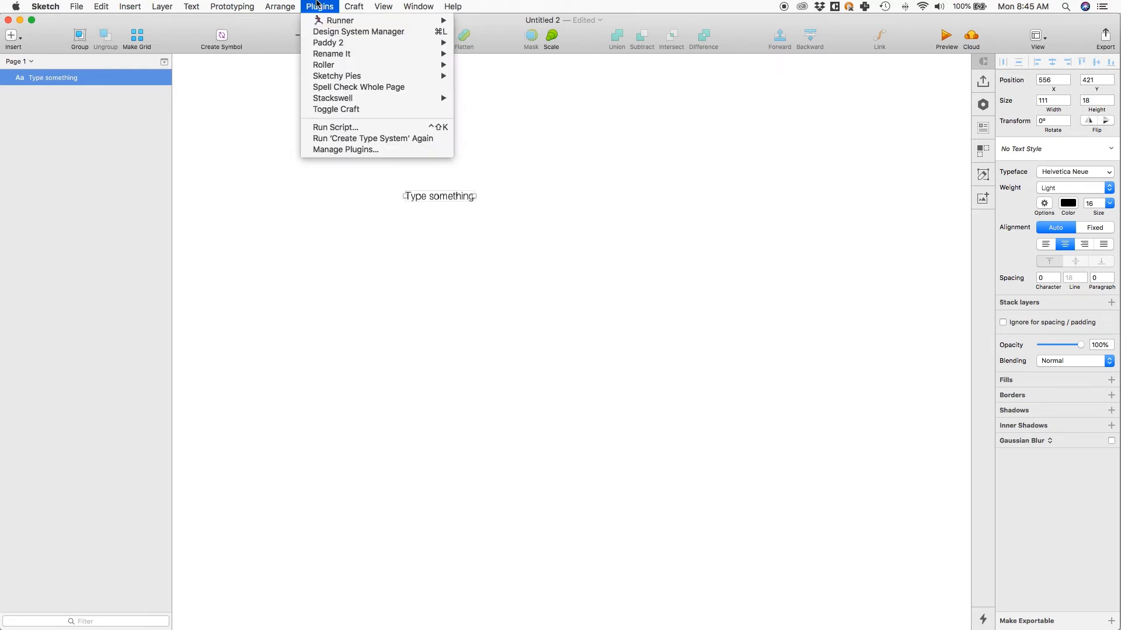
{"action": "mouse_move", "coordinate": [397, 99]}
{"action": "left_click", "coordinate": [509, 98]}
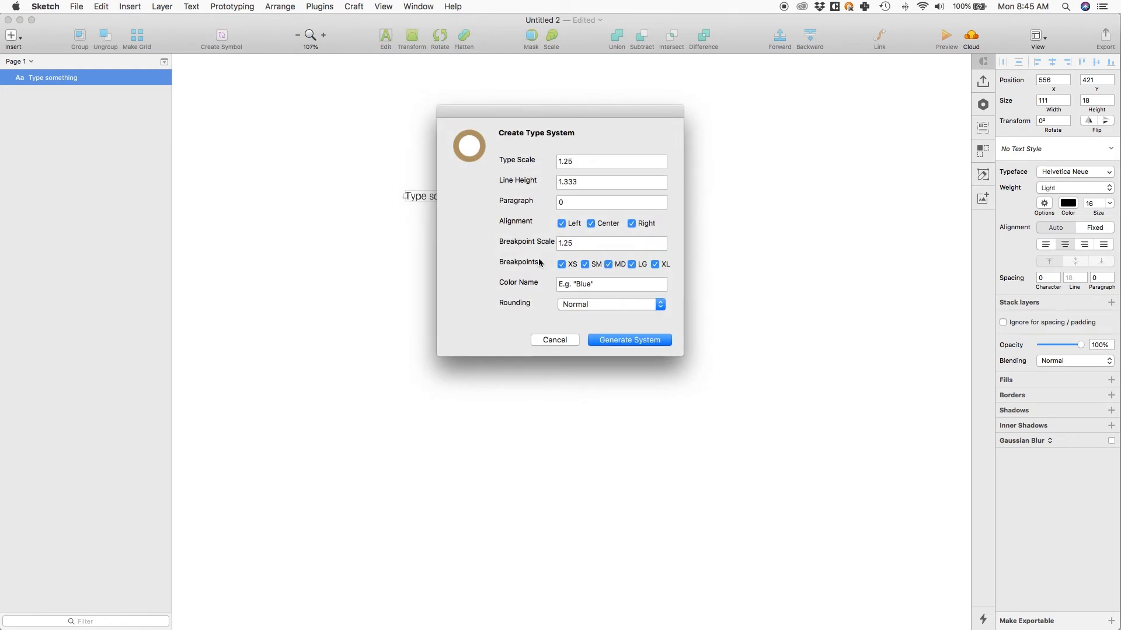
- Generate the type system without entering a custom color name and check the text color of the XS H3 Left layer
{"action": "left_click_drag", "start_coordinate": [518, 112], "coordinate": [517, 114]}
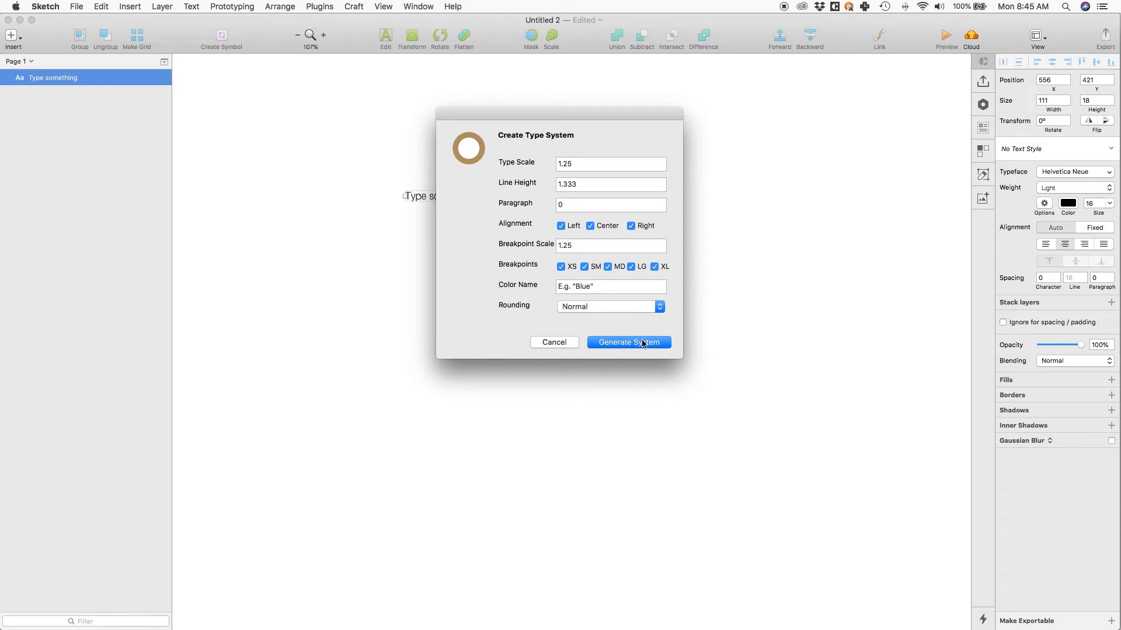
{"action": "left_click_drag", "start_coordinate": [593, 287], "coordinate": [530, 286]}
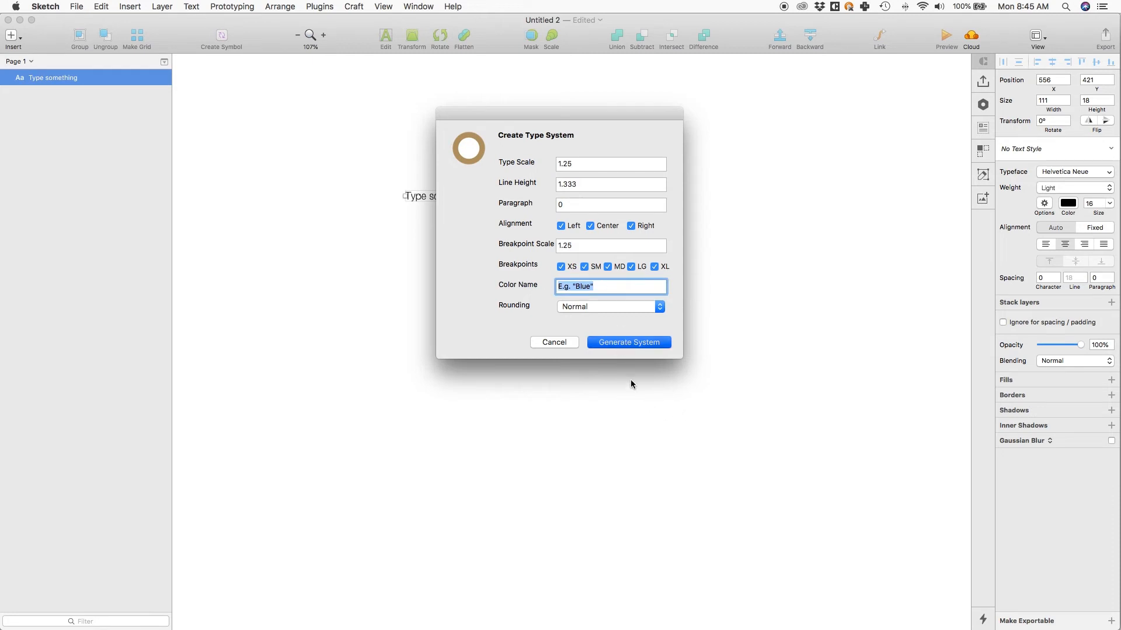
{"action": "left_click", "coordinate": [513, 383]}
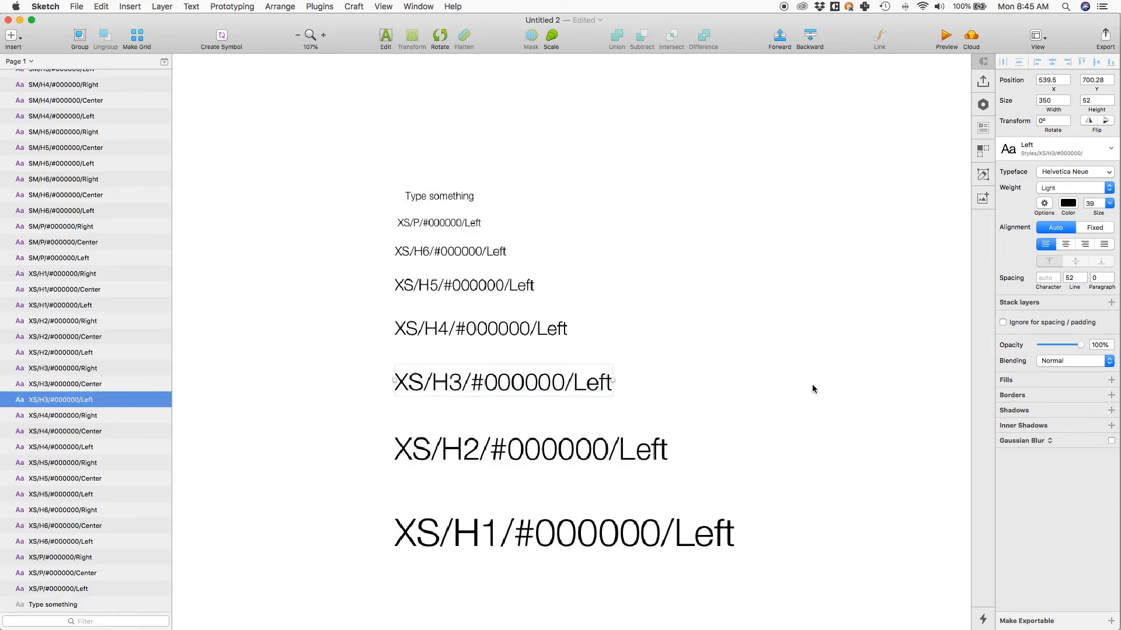
{"action": "left_click", "coordinate": [1068, 203]}
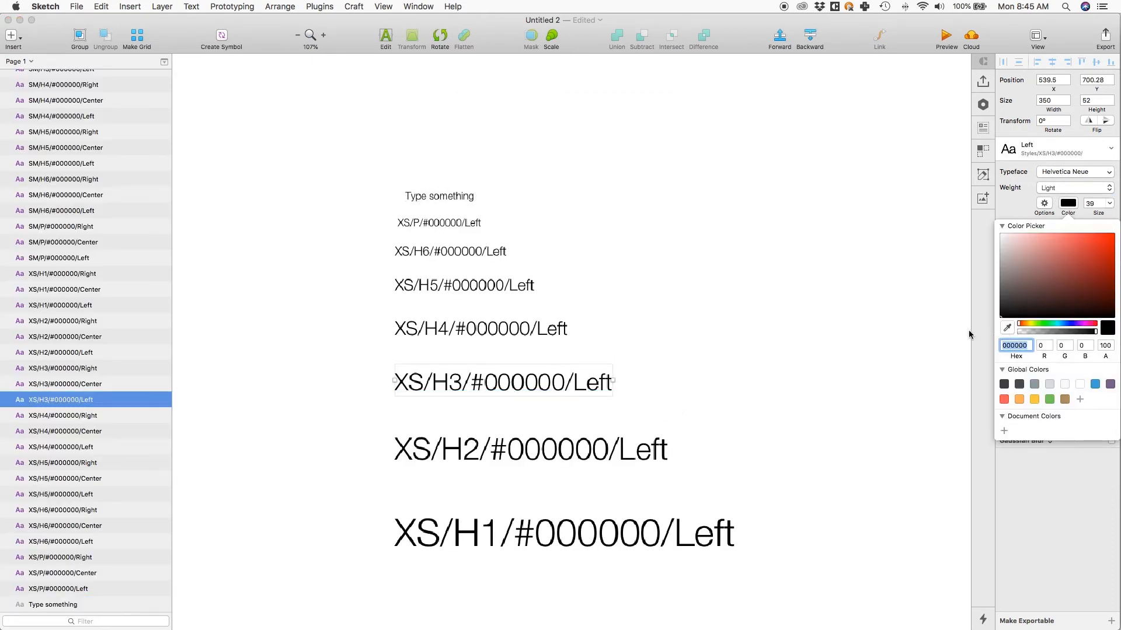
{"action": "key", "text": "Escape"}
- Undo the type system generated without a custom color name
{"action": "key", "text": "super+z"}
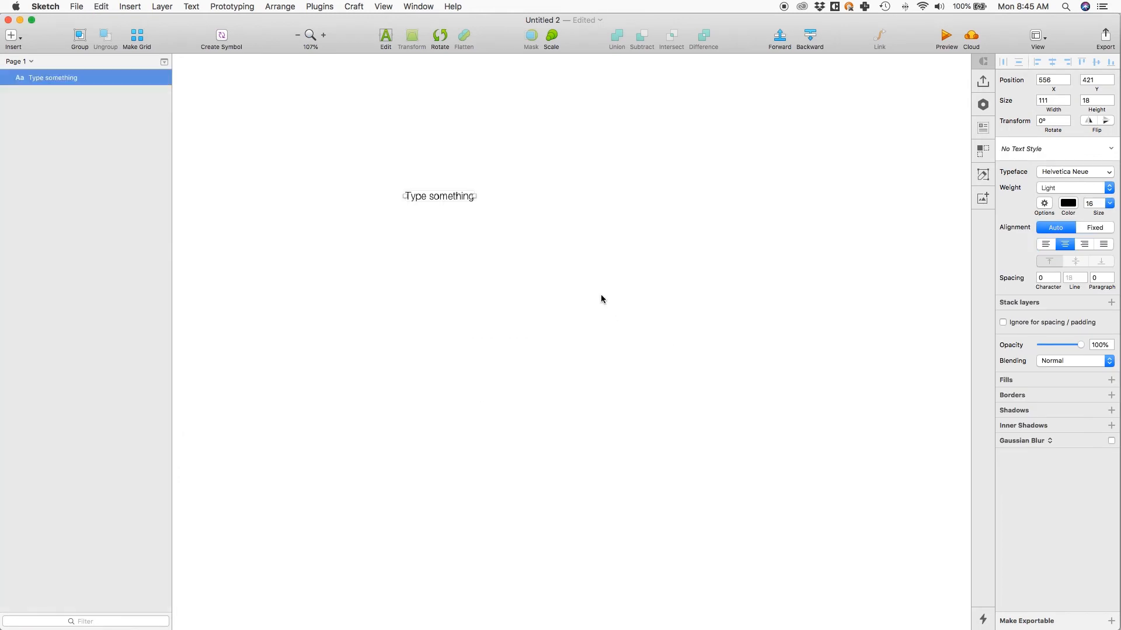
{"action": "left_click", "coordinate": [600, 299]}
{"action": "left_click_drag", "start_coordinate": [562, 265], "coordinate": [350, 156]}
- Generate a type system from the "Type something" layer with the color name Black
{"action": "left_click", "coordinate": [319, 7]}
{"action": "mouse_move", "coordinate": [351, 98]}
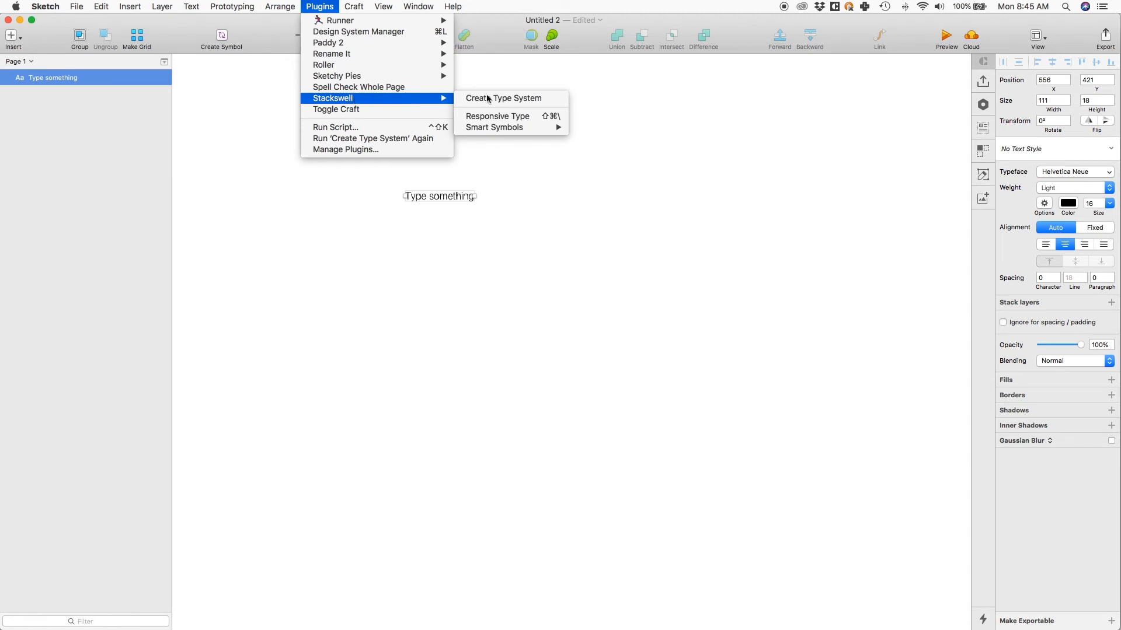
{"action": "left_click", "coordinate": [495, 99]}
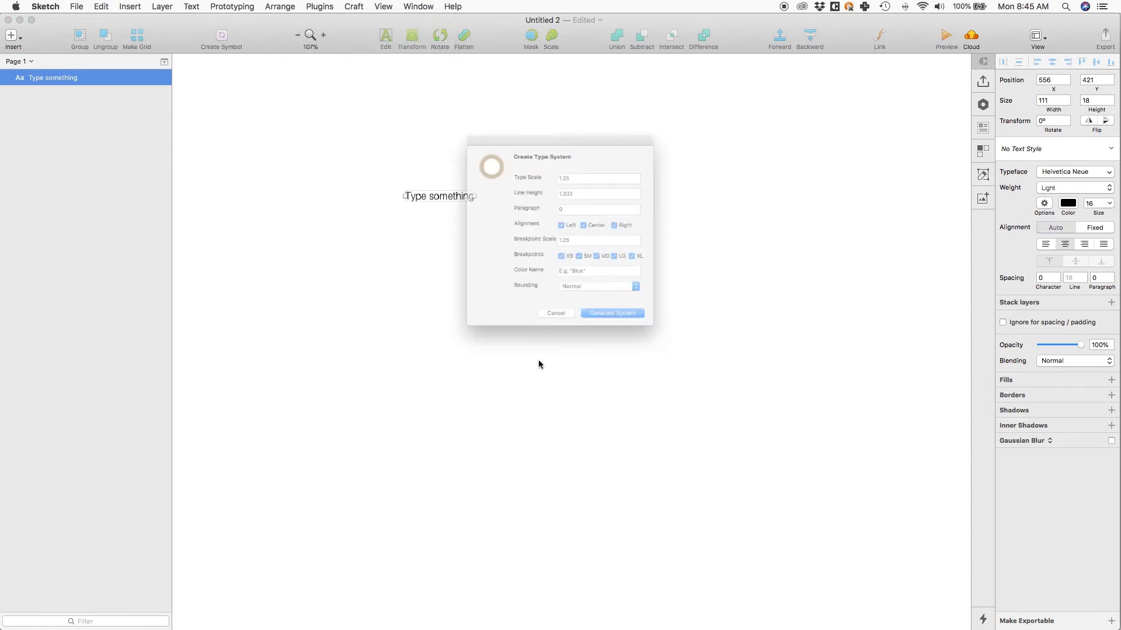
{"action": "triple_click", "coordinate": [593, 284]}
{"action": "type", "text": "Black"}
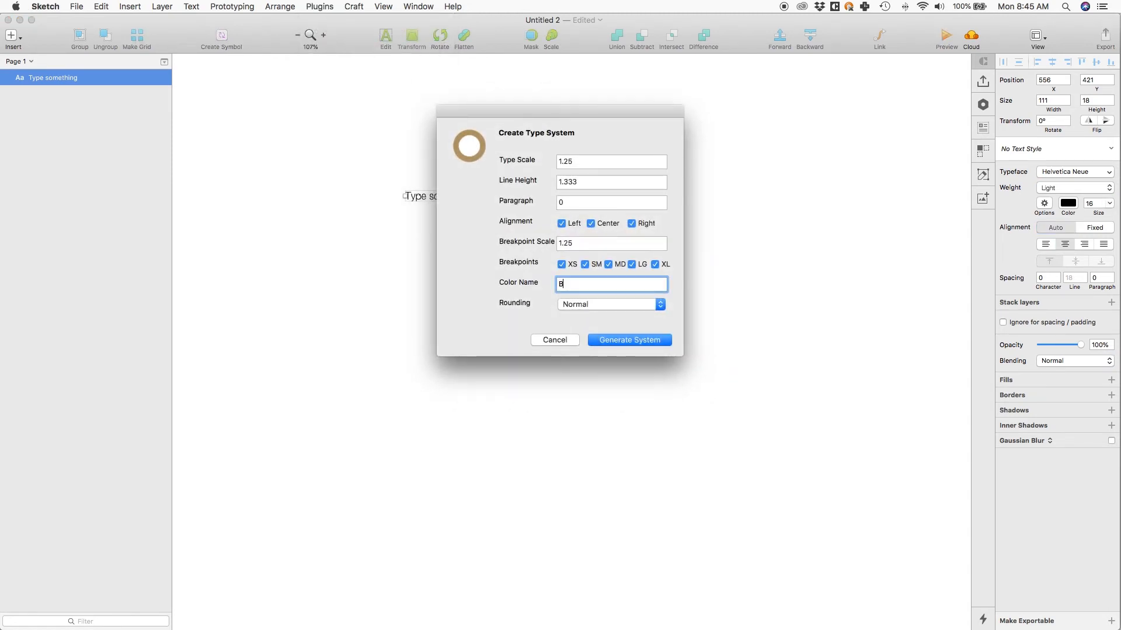
{"action": "left_click", "coordinate": [636, 345]}
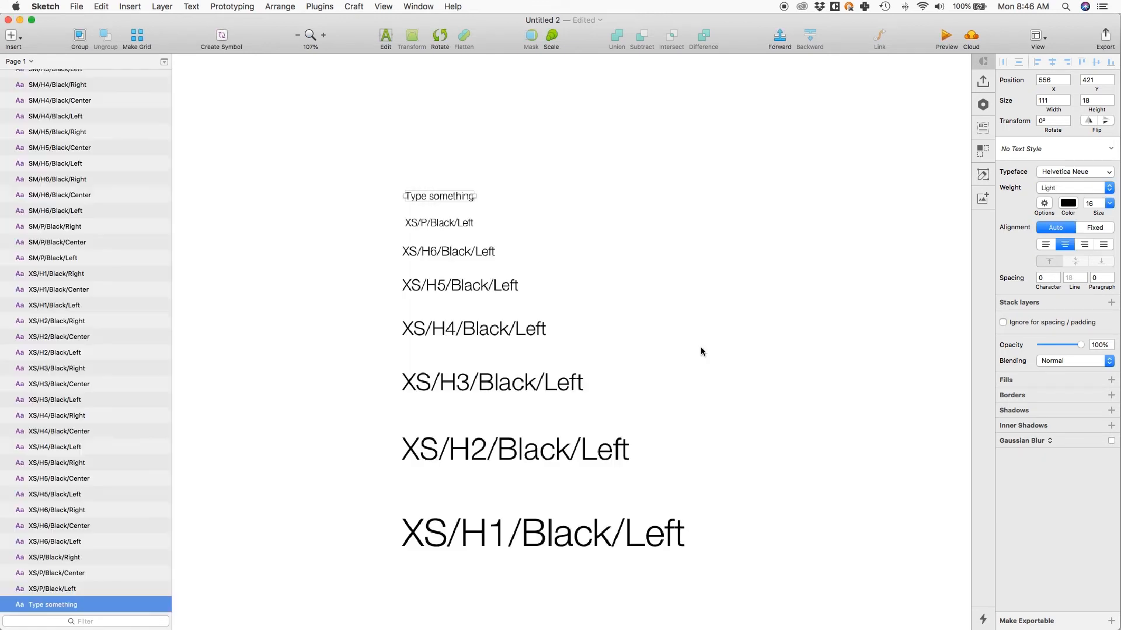
- Check the text style naming of the XS H4 Black Left layer in the list of text styles
{"action": "left_click", "coordinate": [490, 329]}
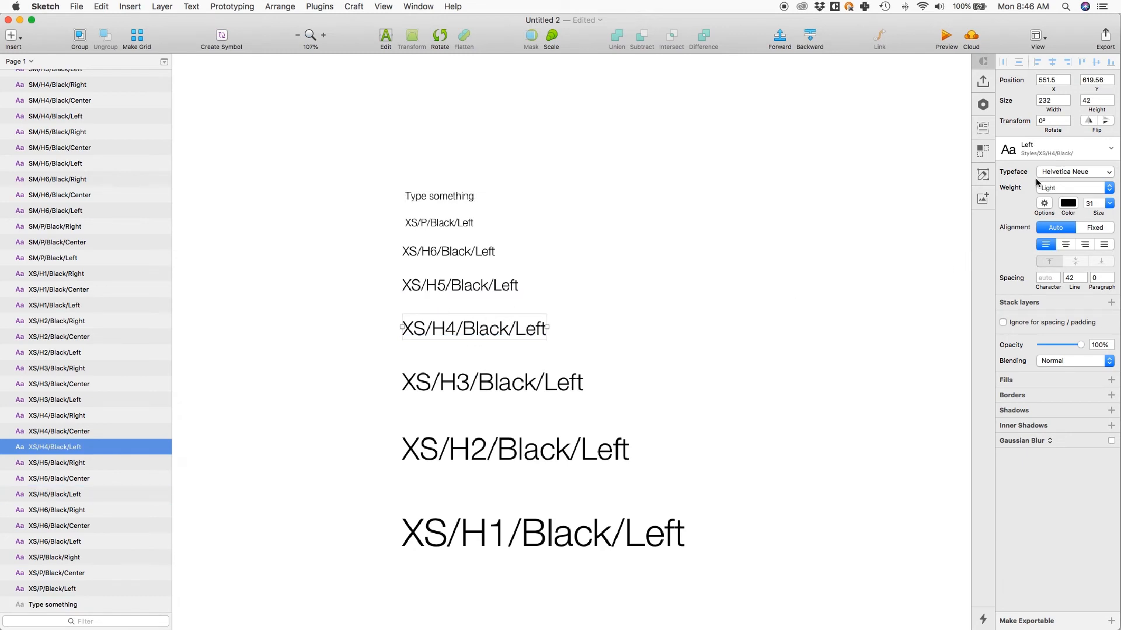
{"action": "left_click", "coordinate": [1035, 155]}
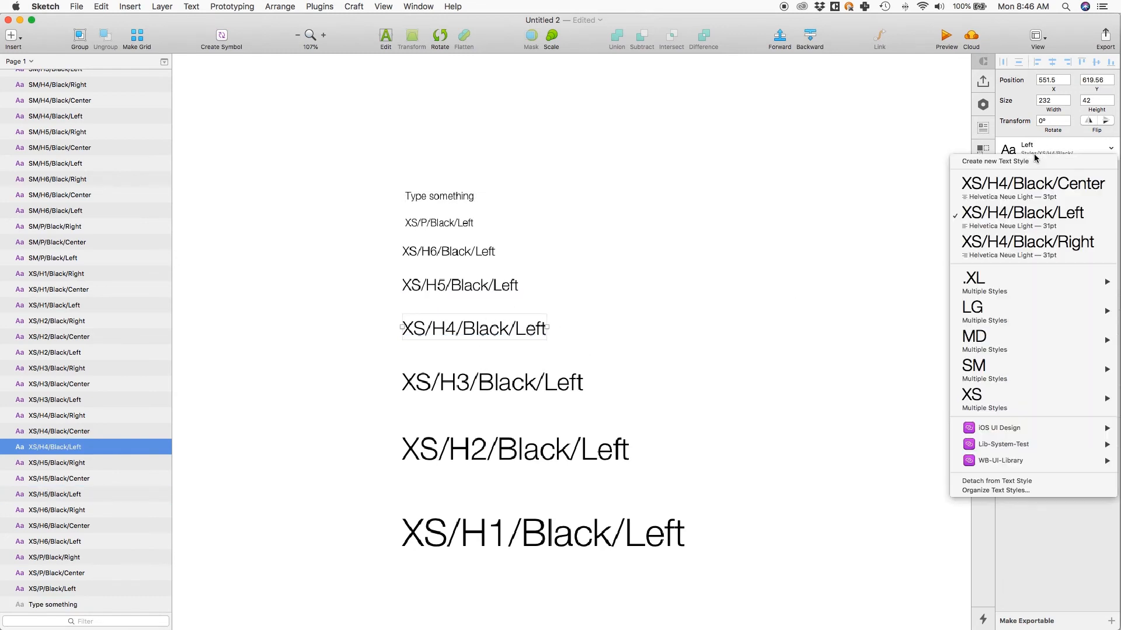
{"action": "left_click", "coordinate": [614, 214]}
- Paste a copy of the "Type something" layer beside the Right-aligned column and place it at about X 7177, Y 483
{"action": "key", "text": "super+minus"}
{"action": "key", "text": "super+minus"}
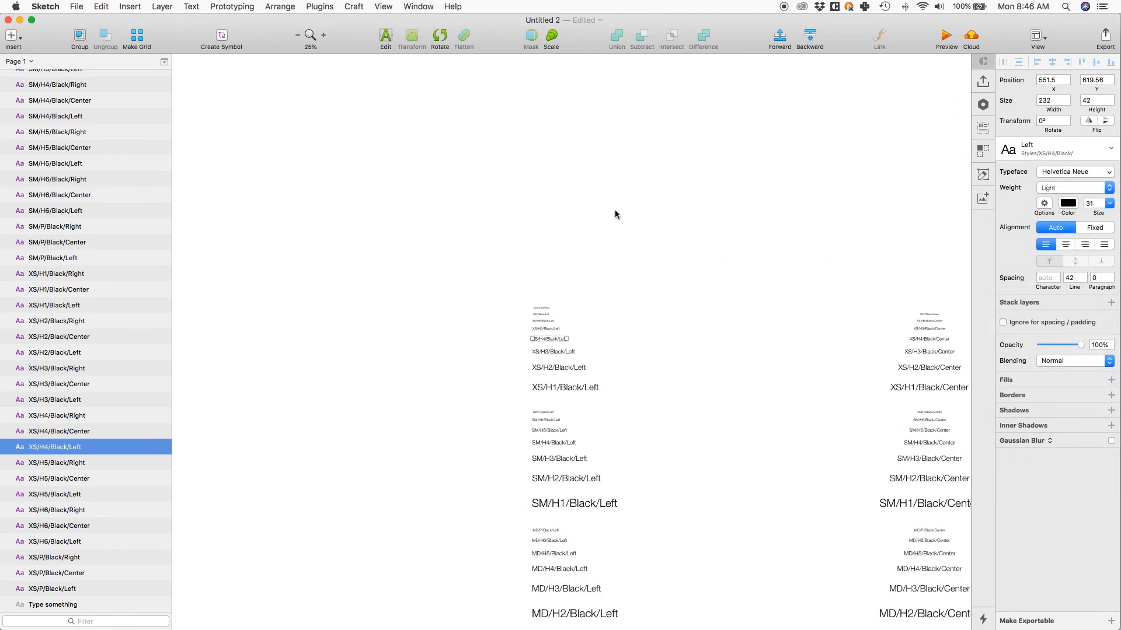
{"action": "key", "text": "Escape"}
{"action": "left_click_drag", "start_coordinate": [664, 297], "coordinate": [372, 315]}
{"action": "left_click", "coordinate": [284, 325]}
{"action": "key", "text": "Tab"}
{"action": "key", "text": "Tab"}
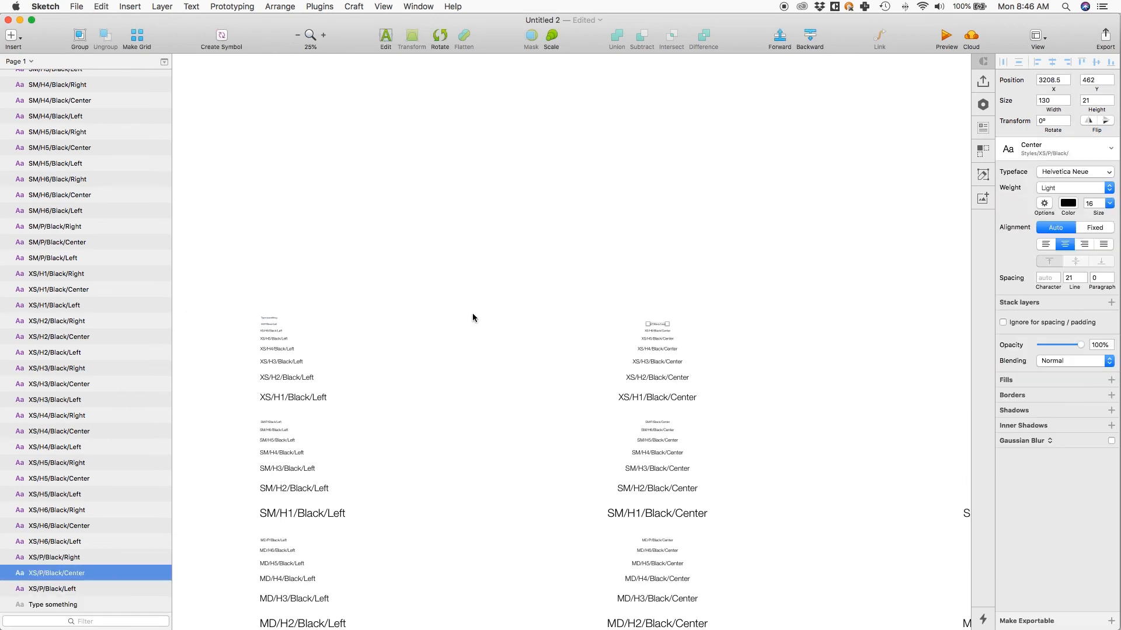
{"action": "scroll", "coordinate": [686, 316], "scroll_direction": "right", "scroll_amount": 10}
{"action": "key", "text": "super+v"}
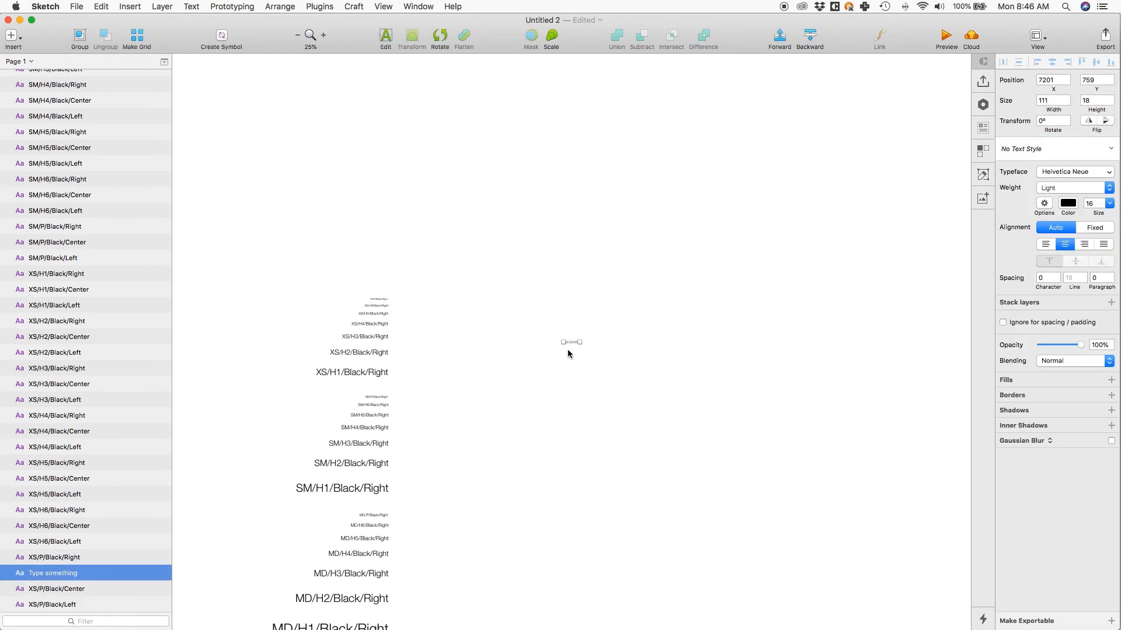
{"action": "left_click_drag", "start_coordinate": [565, 314], "coordinate": [562, 274]}
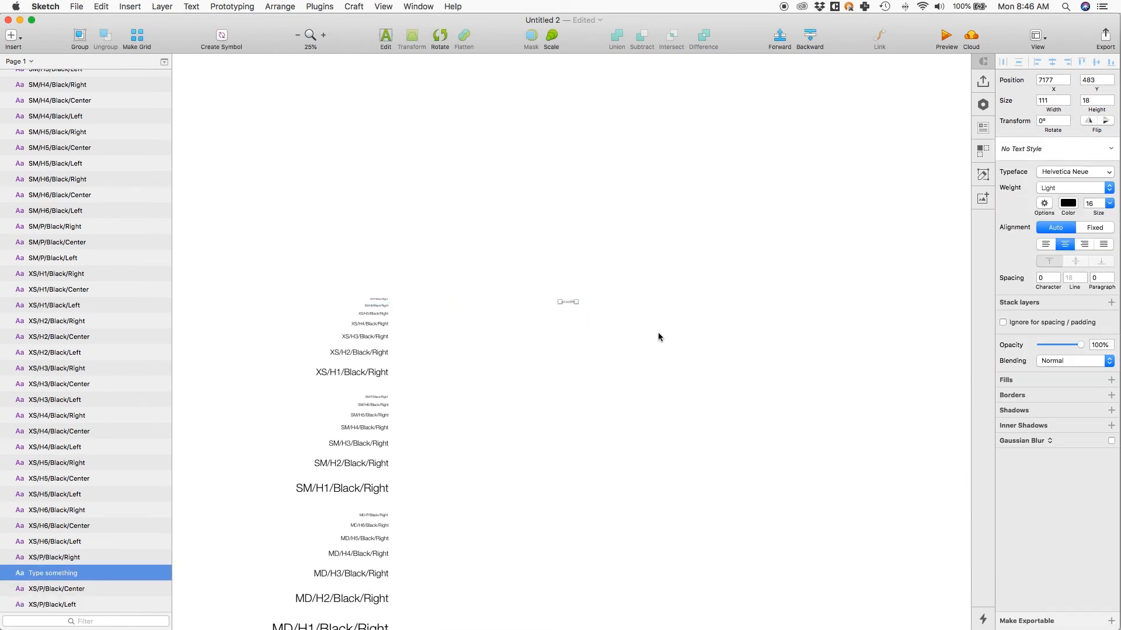
- Recolor the copied "Type something" layer with the blue global color
{"action": "left_click", "coordinate": [1068, 203]}
{"action": "left_click", "coordinate": [1093, 384]}
{"action": "left_click", "coordinate": [683, 306]}
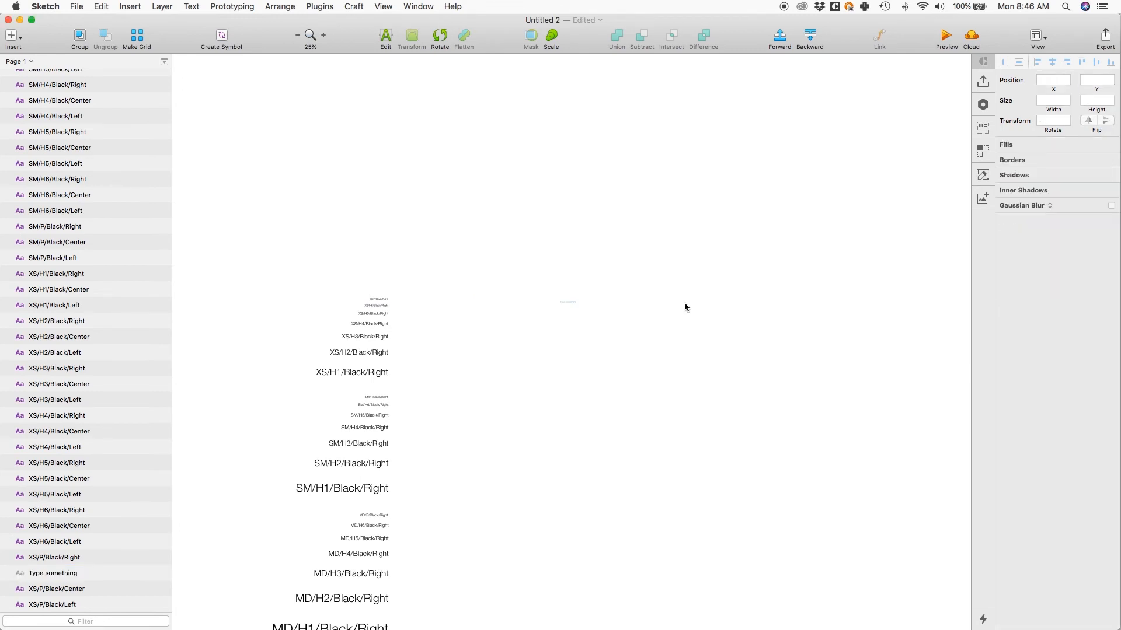
- Generate a second type system from the blue "Type something" copy with the color name Blue
{"action": "left_click", "coordinate": [567, 302]}
{"action": "left_click", "coordinate": [280, 6]}
{"action": "mouse_move", "coordinate": [320, 6]}
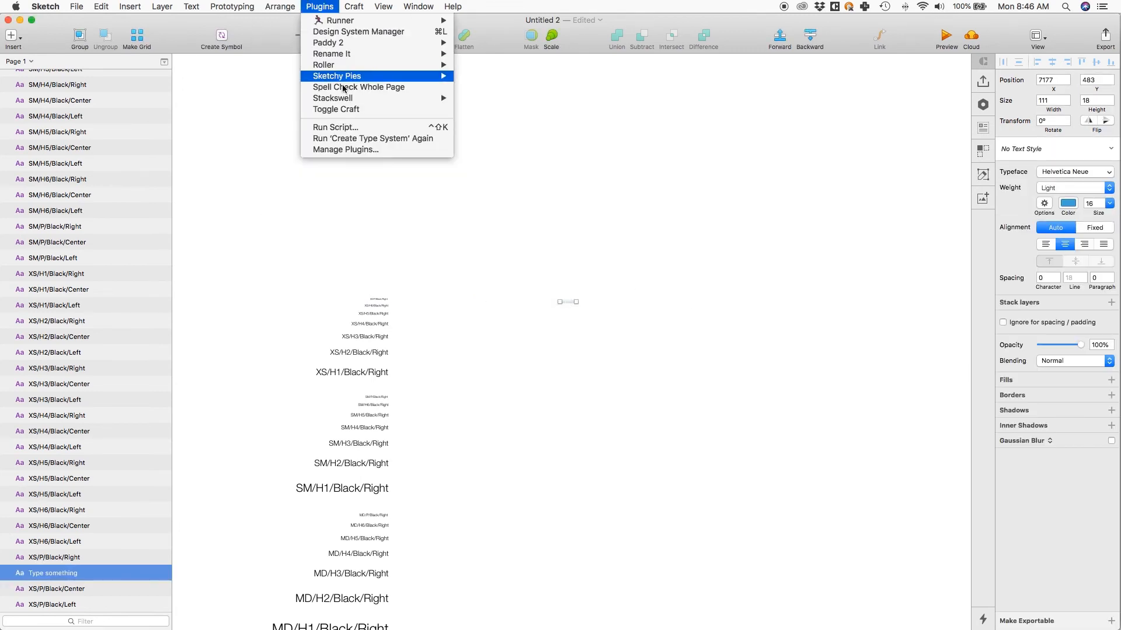
{"action": "mouse_move", "coordinate": [362, 100]}
{"action": "left_click", "coordinate": [517, 103]}
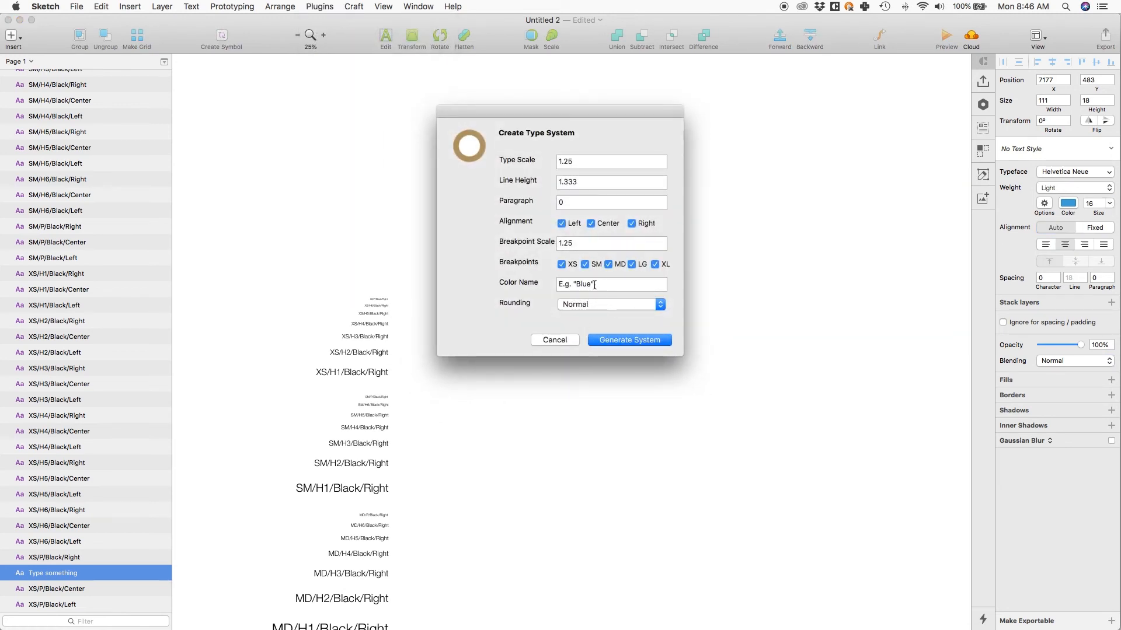
{"action": "triple_click", "coordinate": [595, 284]}
{"action": "type", "text": "Blue"}
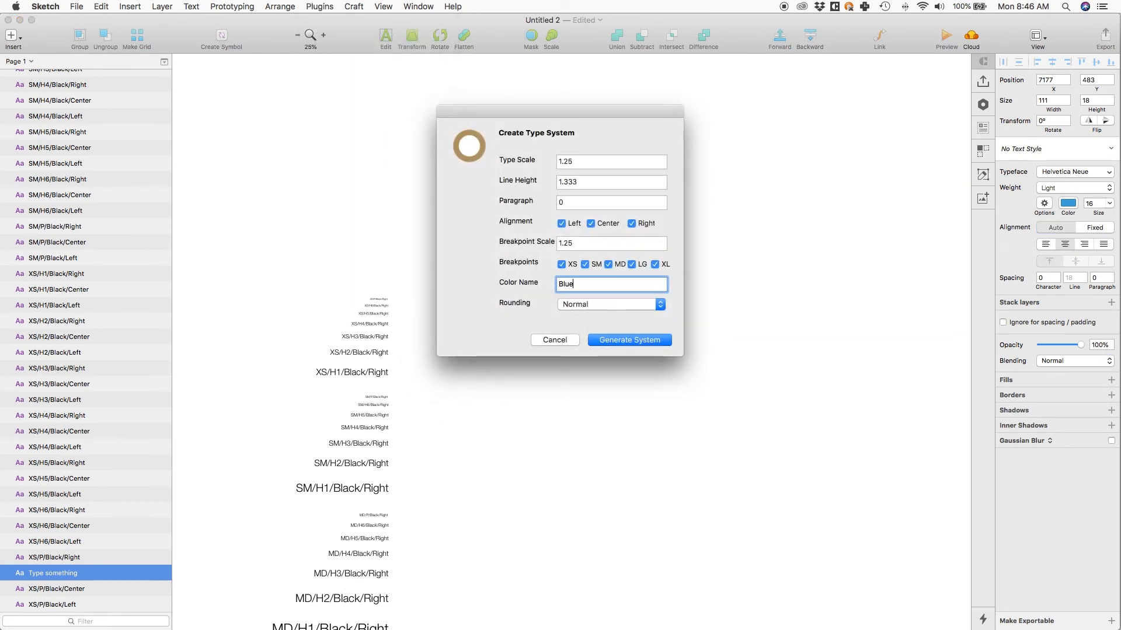
{"action": "left_click", "coordinate": [647, 344]}
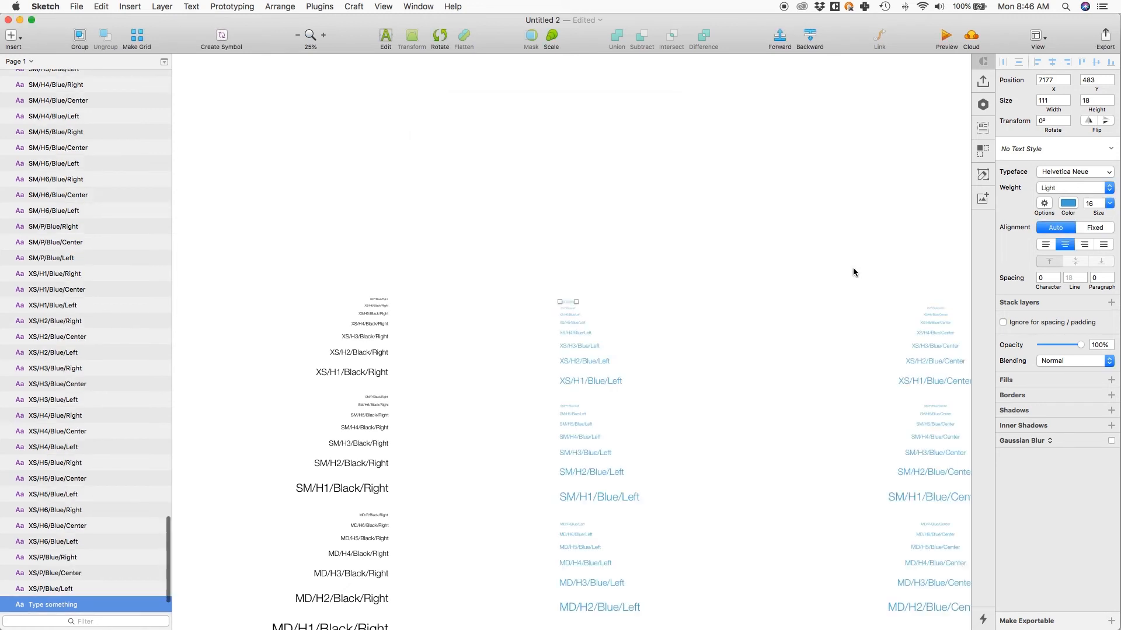
- Examine how the XL H1 text styles are grouped by color name, using the XS H3 Blue Left layer's style list
{"action": "left_click", "coordinate": [589, 345]}
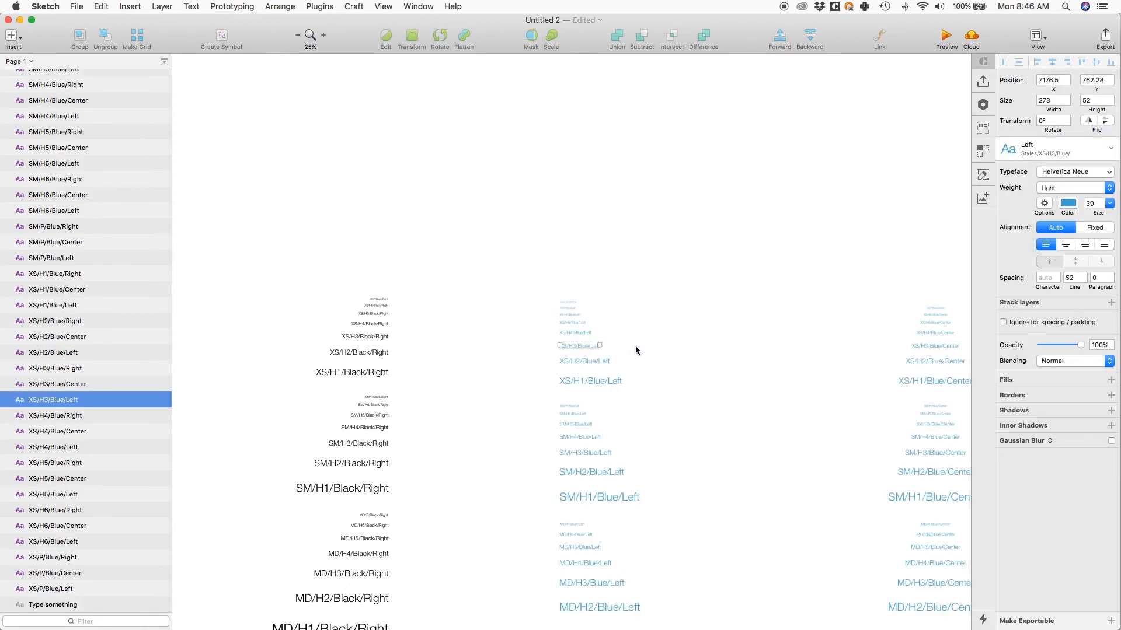
{"action": "left_click", "coordinate": [1042, 153]}
{"action": "mouse_move", "coordinate": [1003, 278]}
{"action": "mouse_move", "coordinate": [931, 278]}
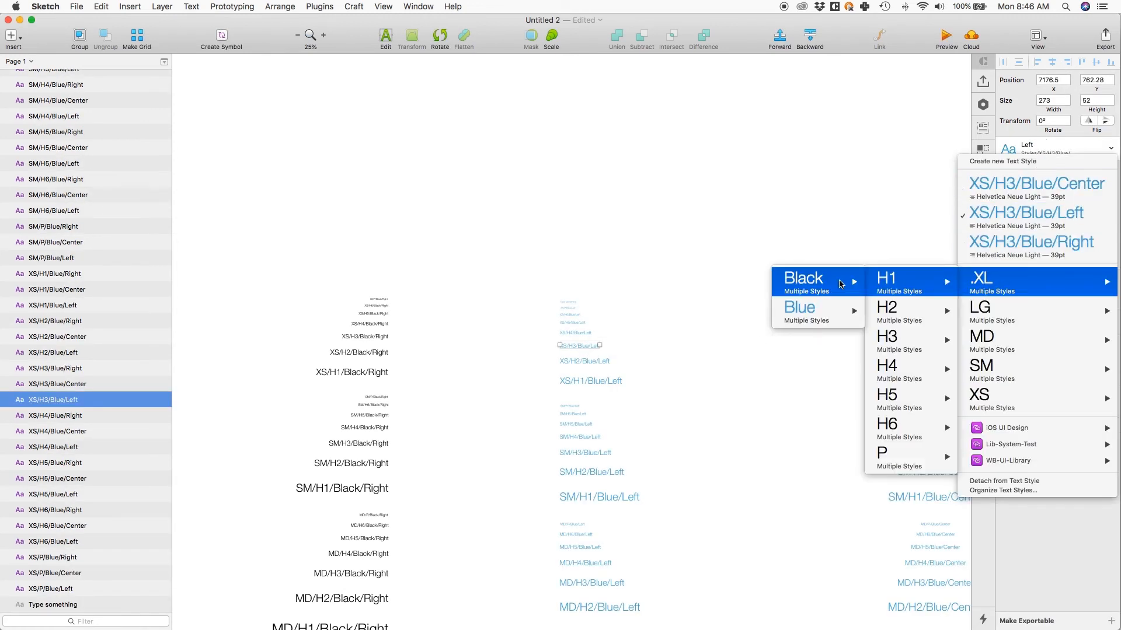
{"action": "mouse_move", "coordinate": [830, 308]}
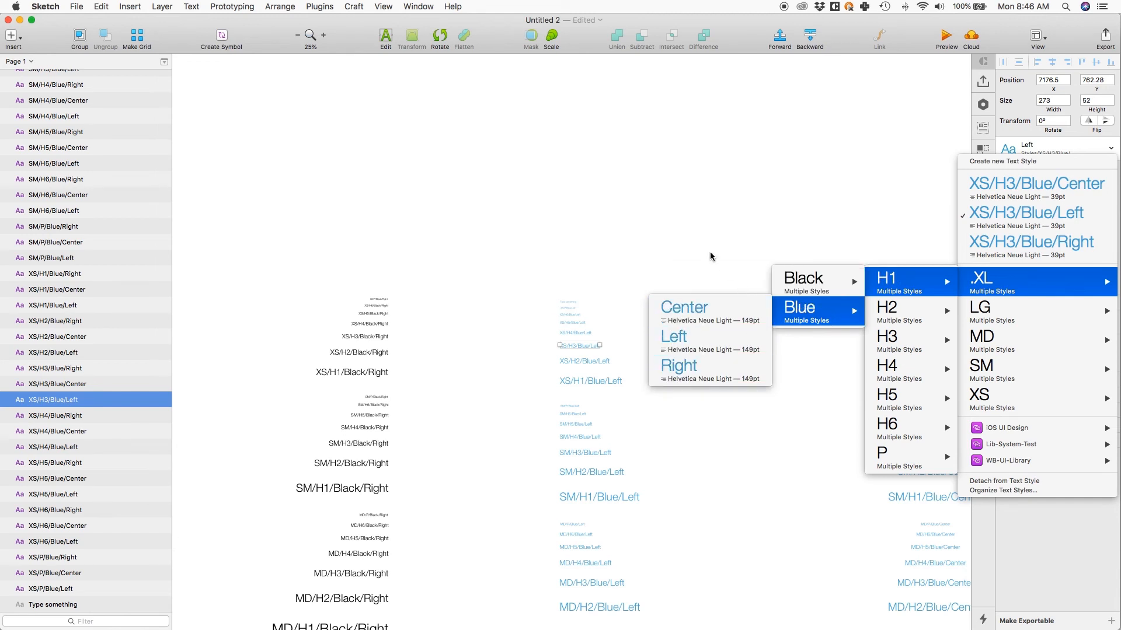
{"action": "left_click", "coordinate": [659, 275]}
{"action": "scroll", "coordinate": [682, 355], "scroll_direction": "down", "scroll_amount": 3}
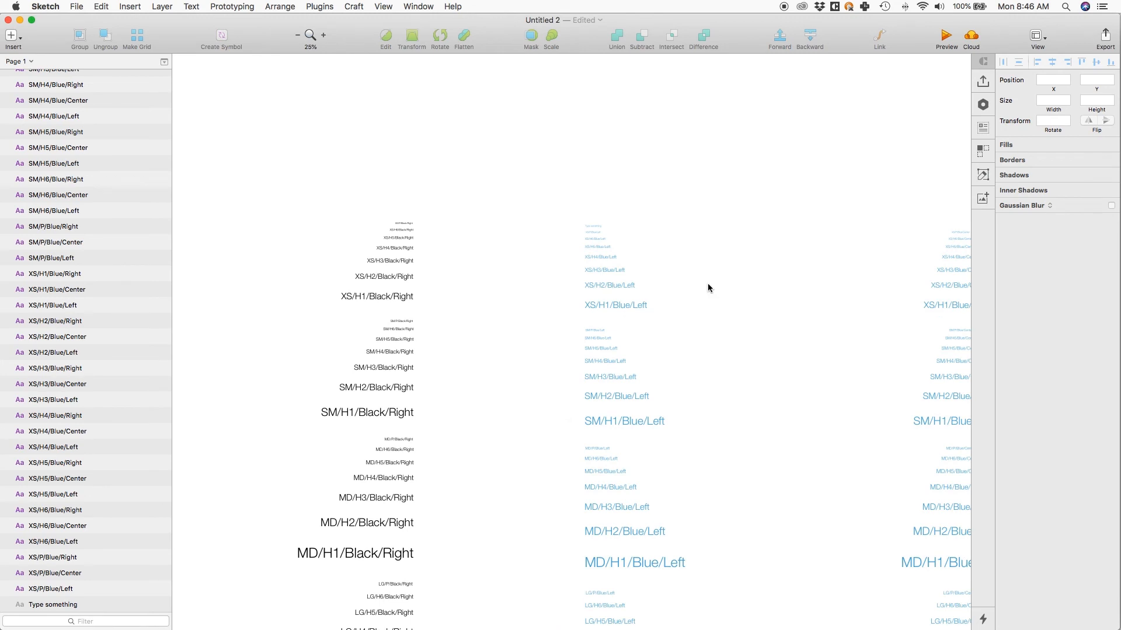
- Undo the Blue and Black type systems and the copied text layer, leaving only the original "Type something" layer
{"action": "key", "text": "super+v"}
{"action": "key", "text": "super+z"}
{"action": "key", "text": "super+z"}
{"action": "key", "text": "super+z"}
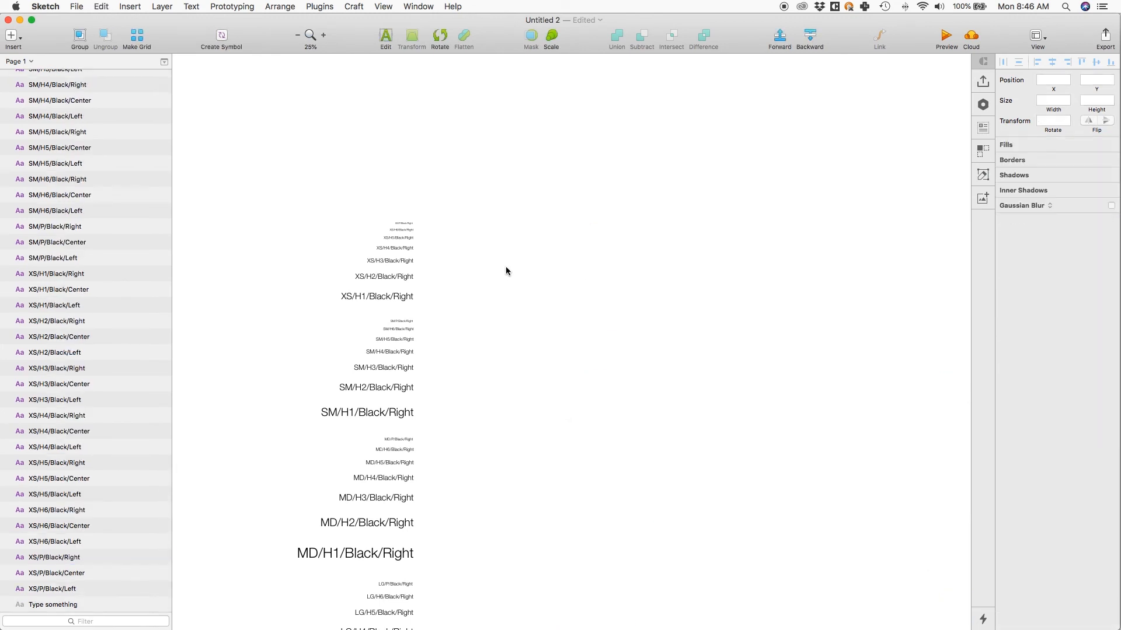
{"action": "key", "text": "super+2"}
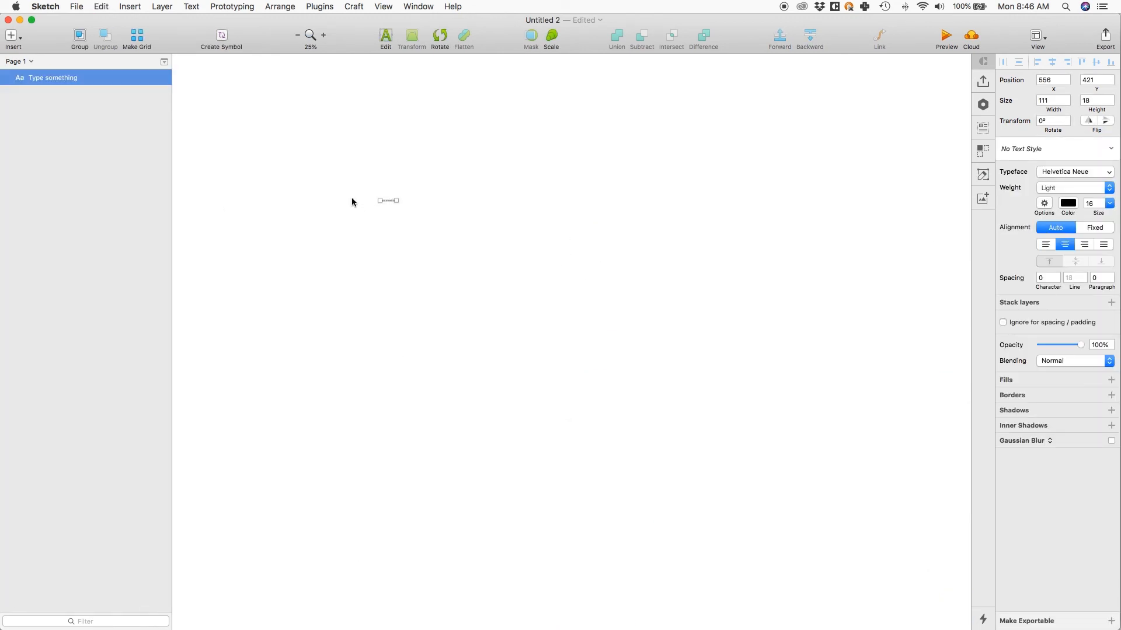
- Generate a type system from the "Type something" layer with rounding set to Multiples of 4
{"action": "scroll", "coordinate": [651, 260], "scroll_direction": "left", "scroll_amount": 5}
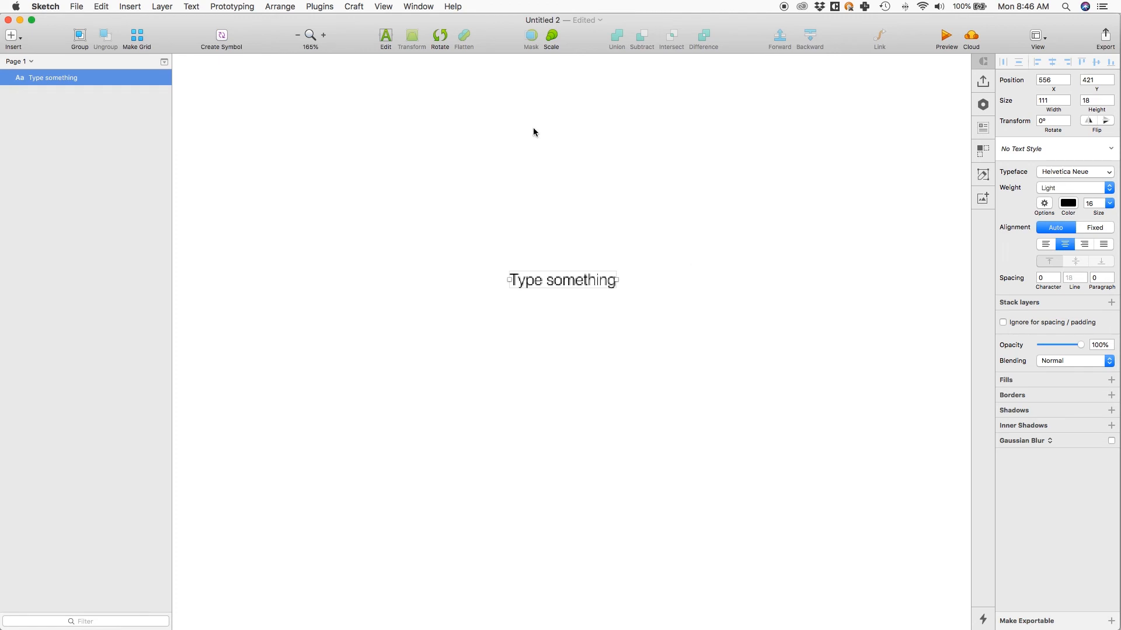
{"action": "key", "text": "super+minus"}
{"action": "key", "text": "super+minus"}
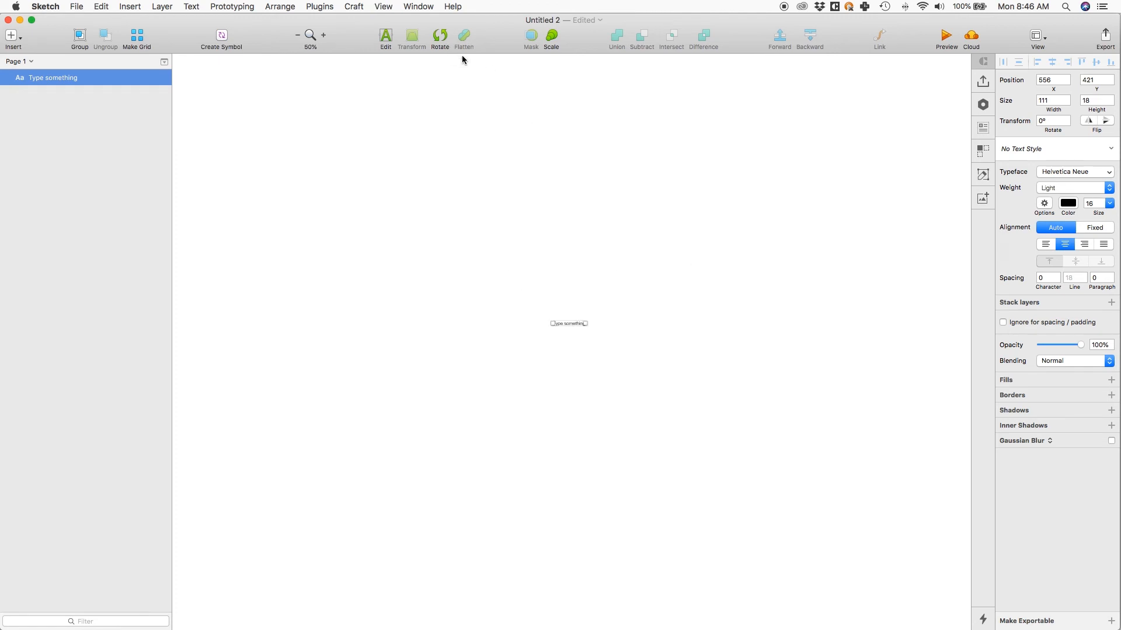
{"action": "key", "text": "super+2"}
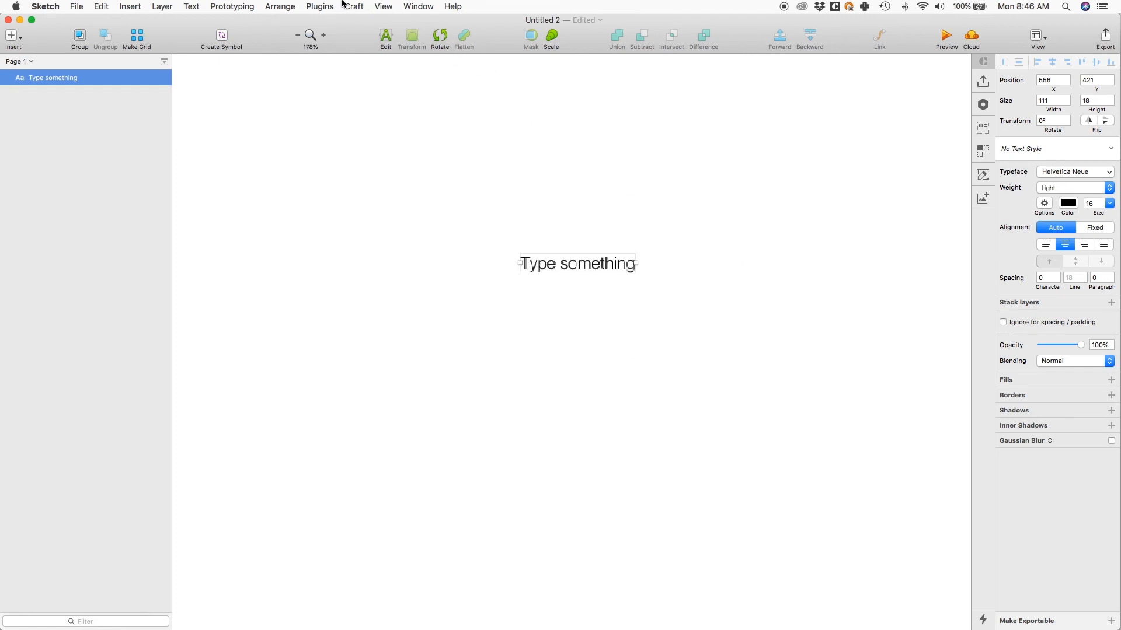
{"action": "left_click", "coordinate": [325, 6]}
{"action": "mouse_move", "coordinate": [367, 98]}
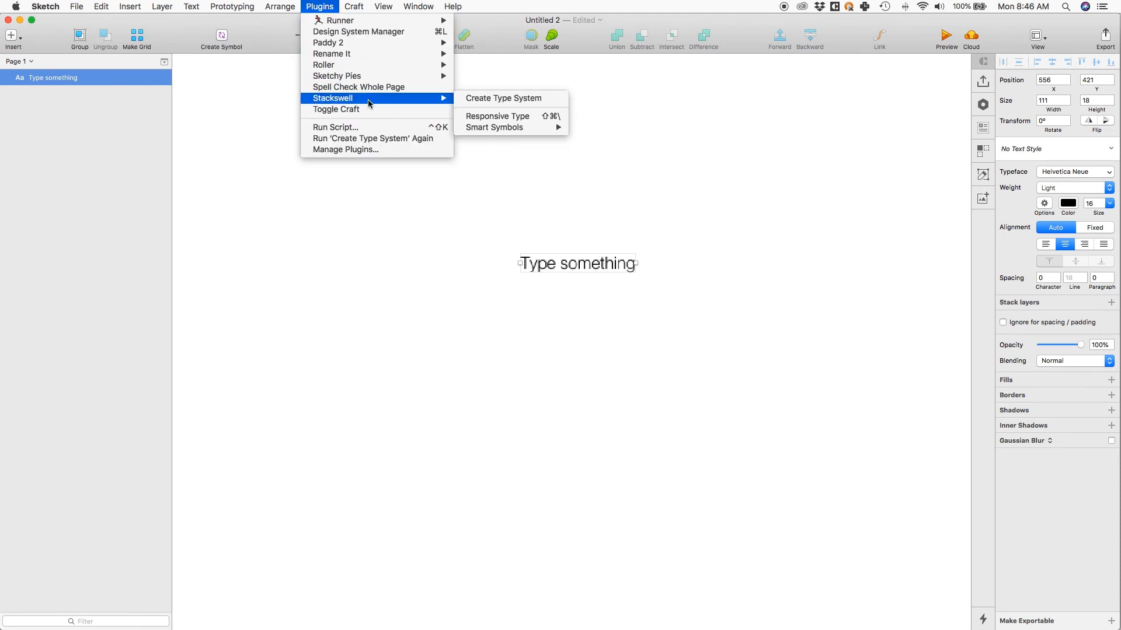
{"action": "left_click", "coordinate": [474, 102]}
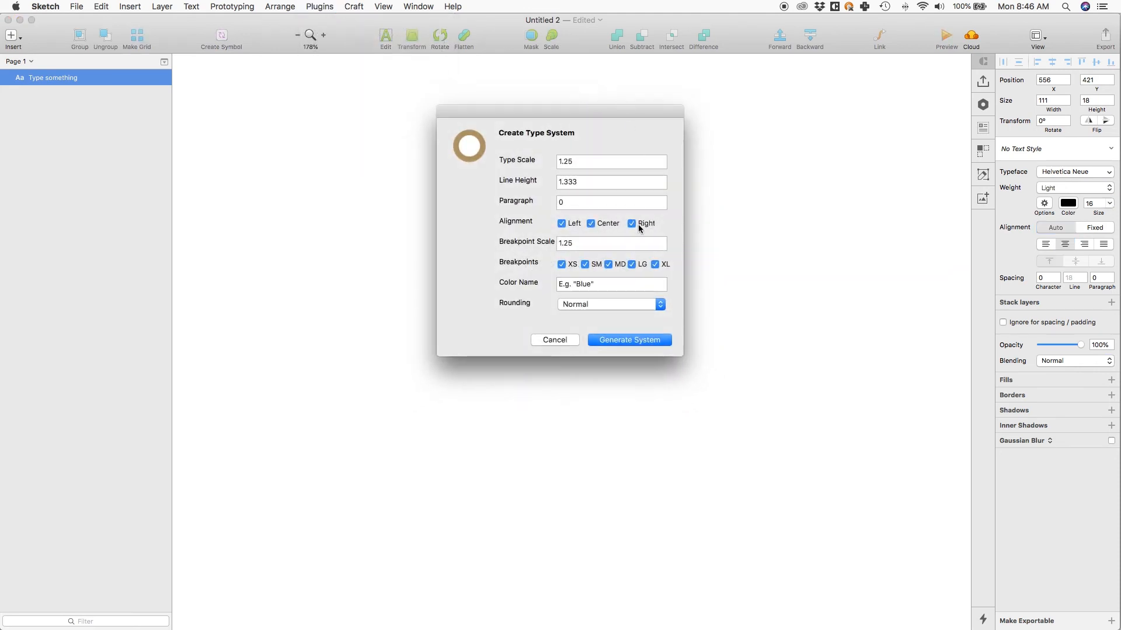
{"action": "left_click", "coordinate": [626, 304]}
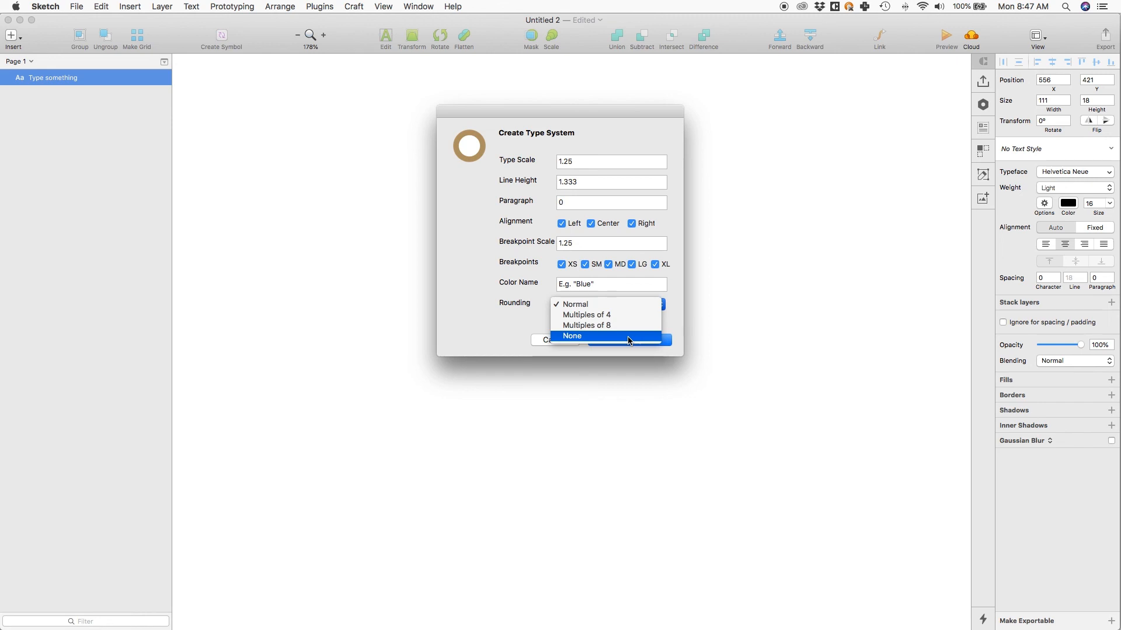
{"action": "left_click", "coordinate": [625, 315]}
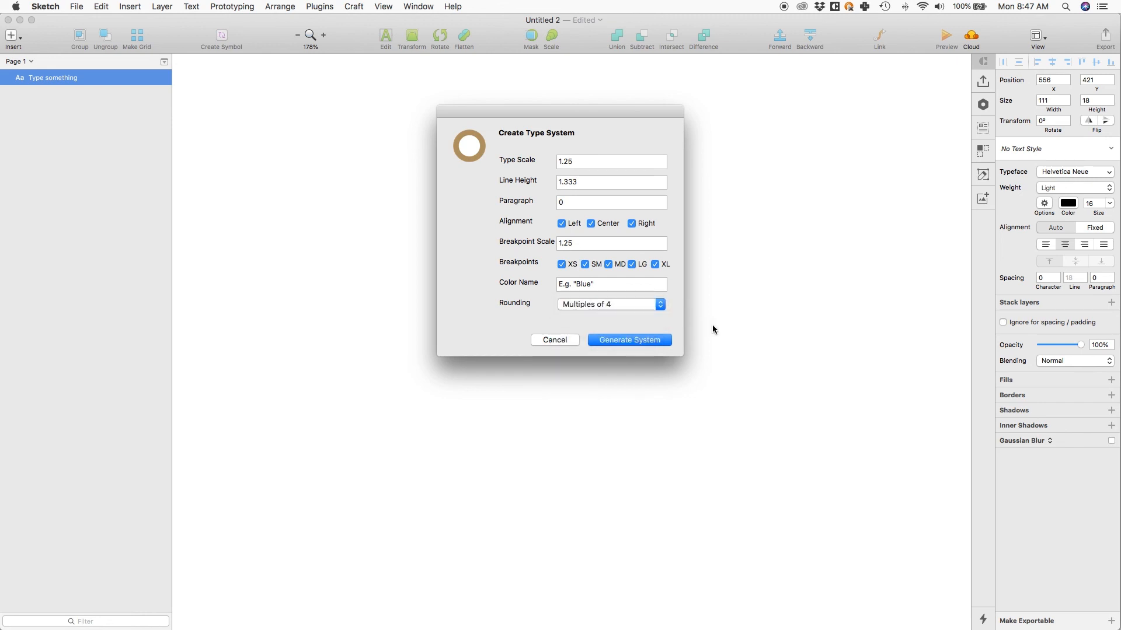
{"action": "left_click", "coordinate": [630, 340]}
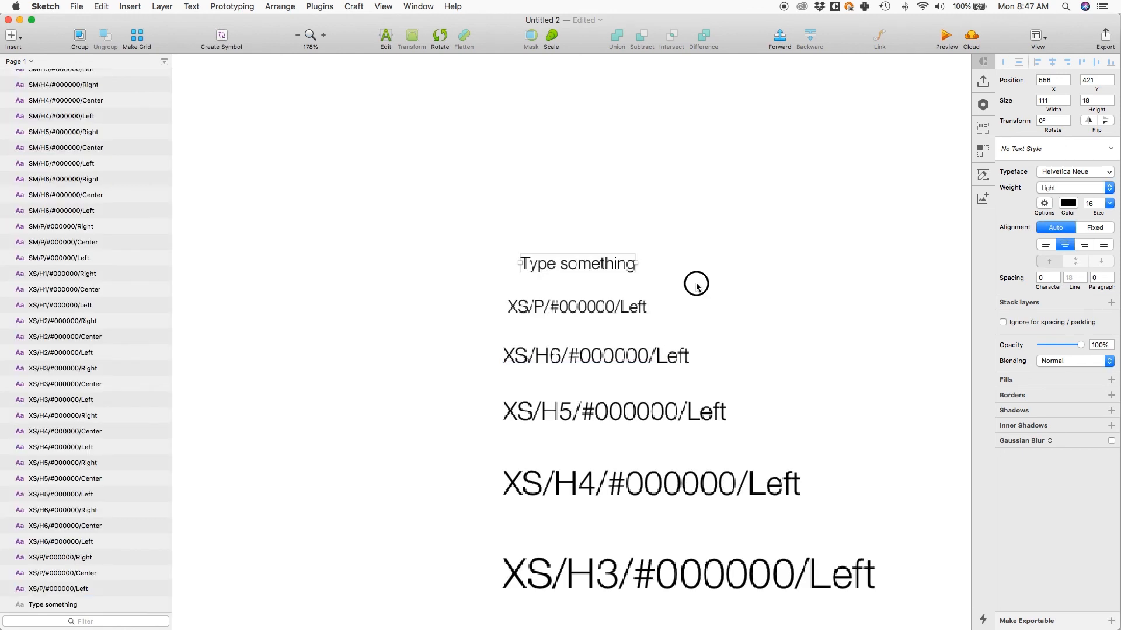
- Inspect the font sizes and line heights of the XS P, H6 and H5 Left layers, then survey all breakpoints and alignments
{"action": "key", "text": "super+0"}
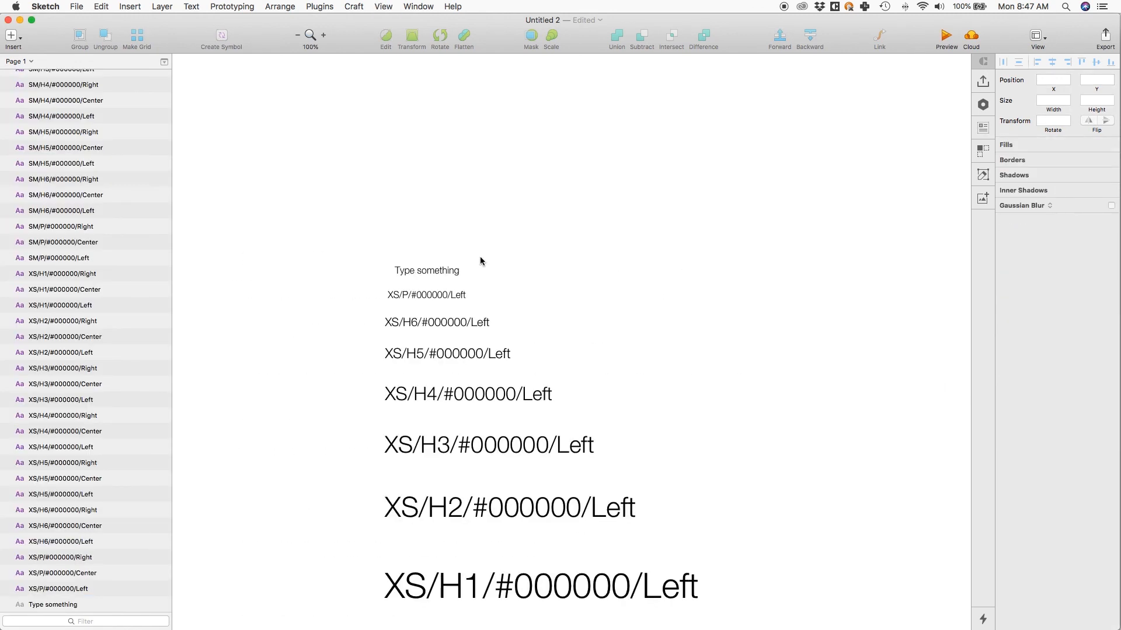
{"action": "left_click", "coordinate": [462, 295]}
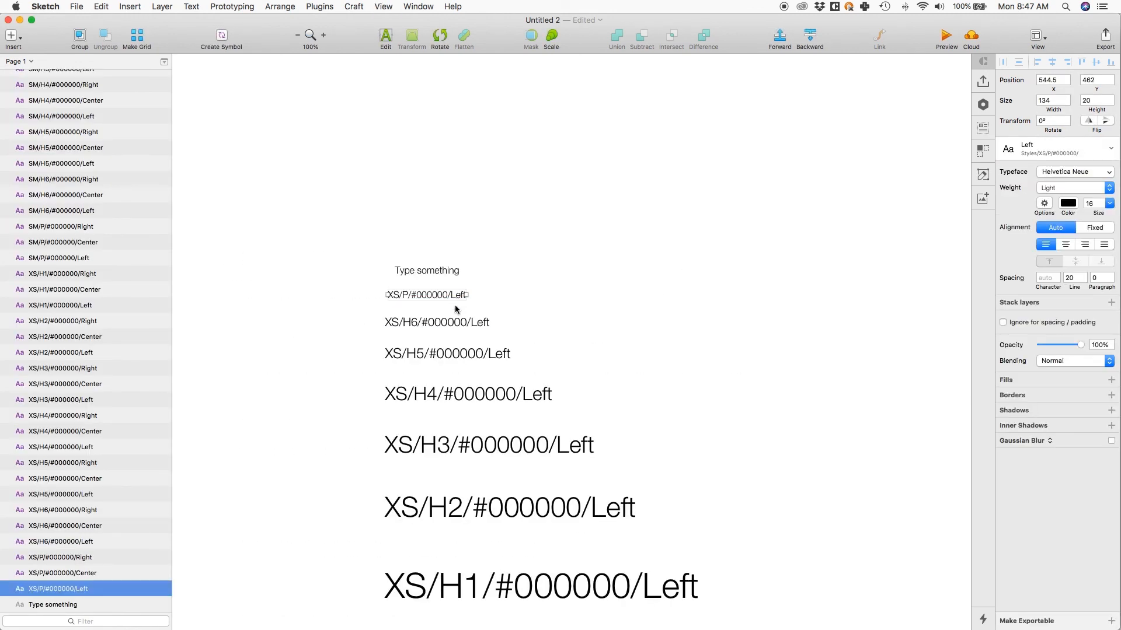
{"action": "left_click", "coordinate": [451, 321]}
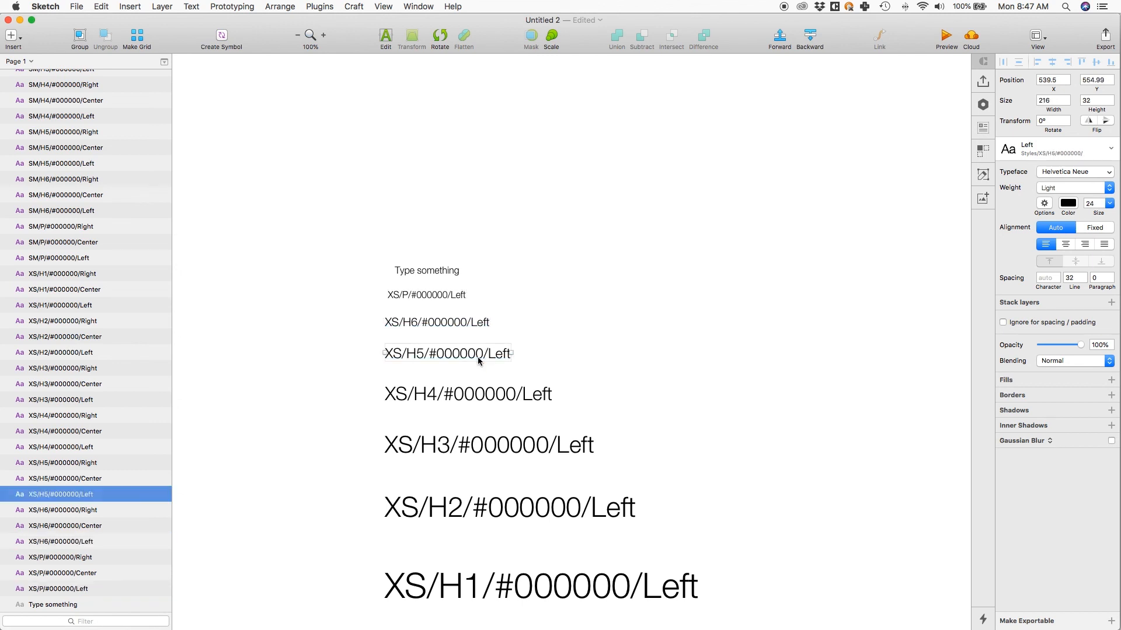
{"action": "left_click", "coordinate": [691, 338]}
{"action": "scroll", "coordinate": [720, 391], "scroll_direction": "right", "scroll_amount": 3}
{"action": "scroll", "coordinate": [721, 391], "scroll_direction": "down", "scroll_amount": 1}
{"action": "scroll", "coordinate": [721, 390], "scroll_direction": "down", "scroll_amount": 10}
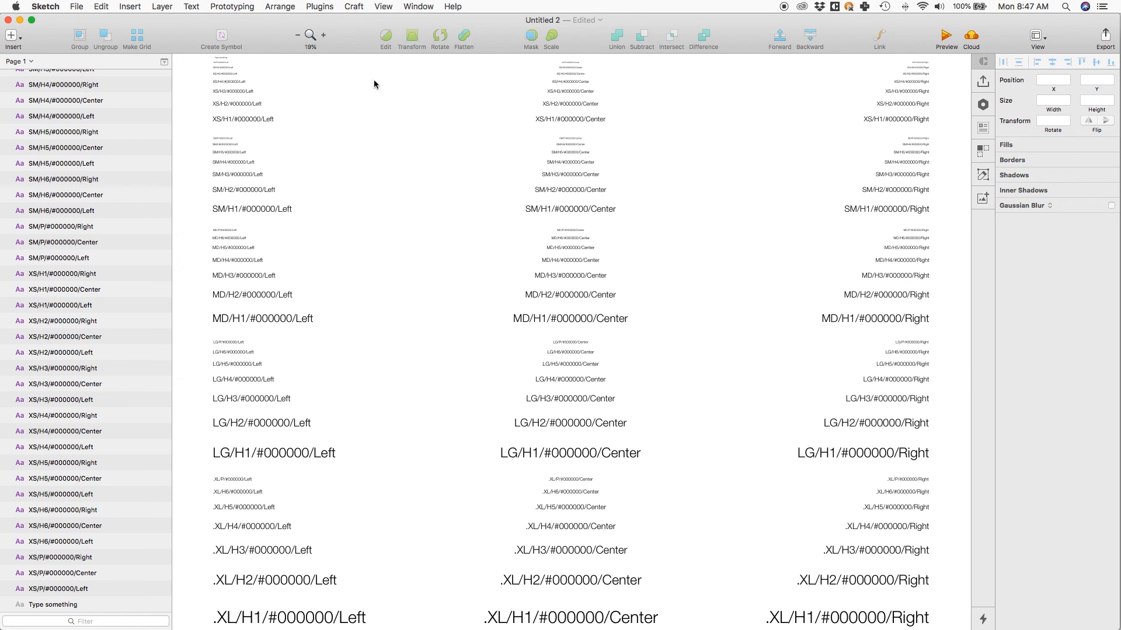
- Open the Create Type System settings again and move the dialog slightly lower over the generated styles
{"action": "left_click", "coordinate": [310, 6]}
{"action": "mouse_move", "coordinate": [390, 100]}
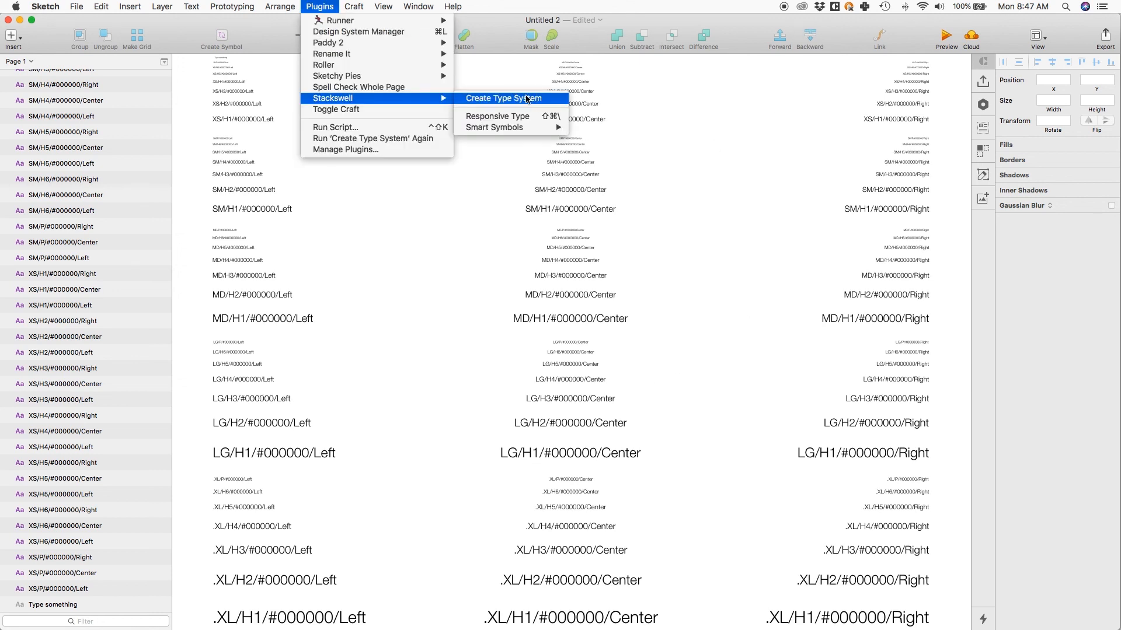
{"action": "left_click", "coordinate": [502, 98]}
{"action": "left_click_drag", "start_coordinate": [654, 121], "coordinate": [661, 144]}
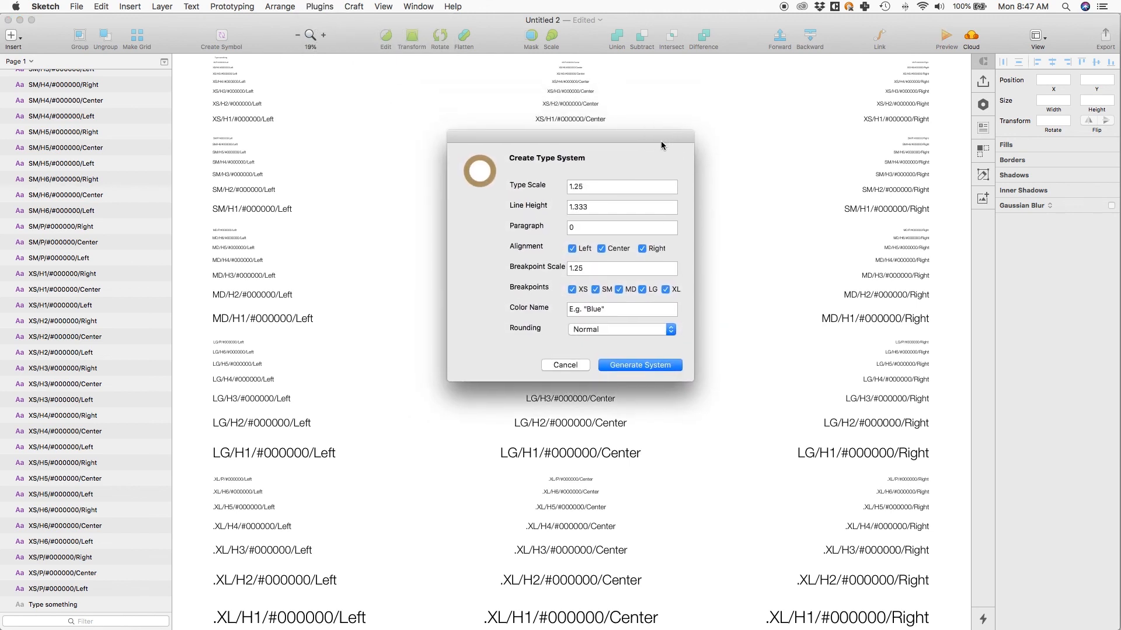